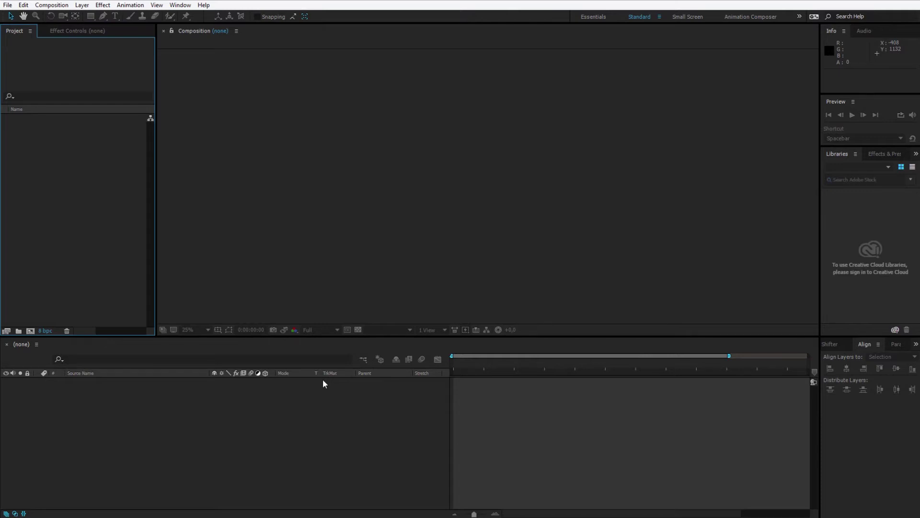
# Step: Create a 5-second 1920×1080, 30 fps comp named Comp 1, with the work area spanning it
pyautogui.click(30, 330)
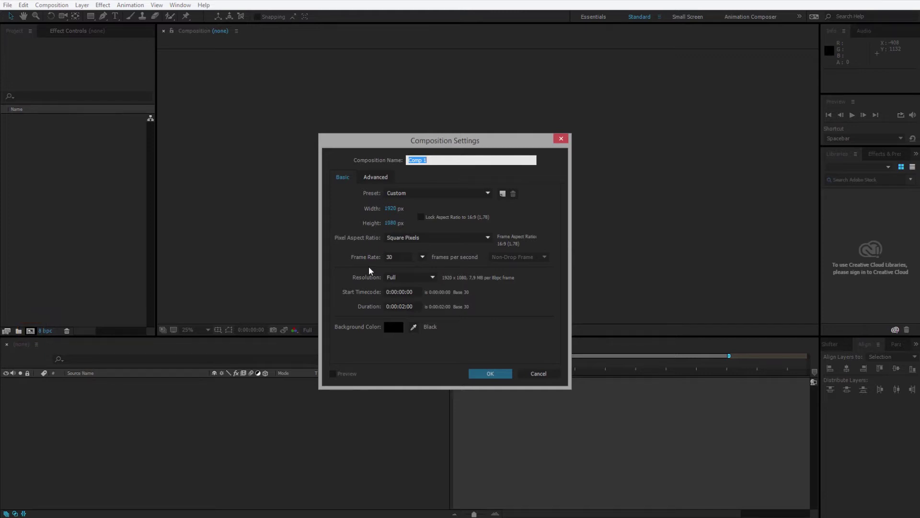
pyautogui.click(397, 305)
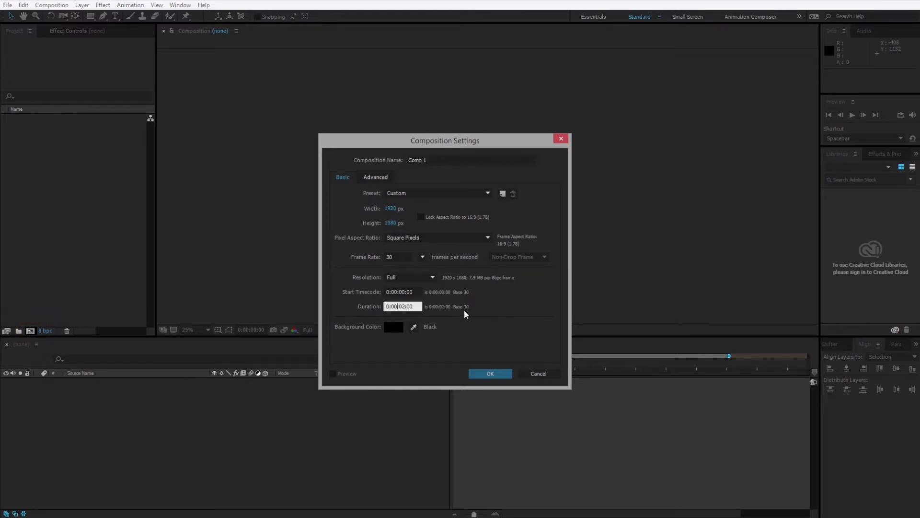
pyautogui.write('5.')
pyautogui.click(494, 375)
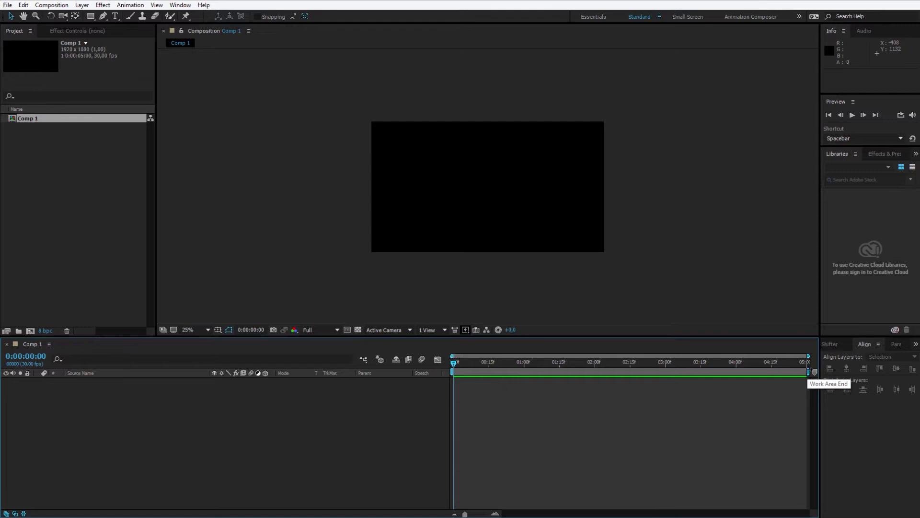
pyautogui.moveTo(657, 368); pyautogui.dragTo(808, 371)
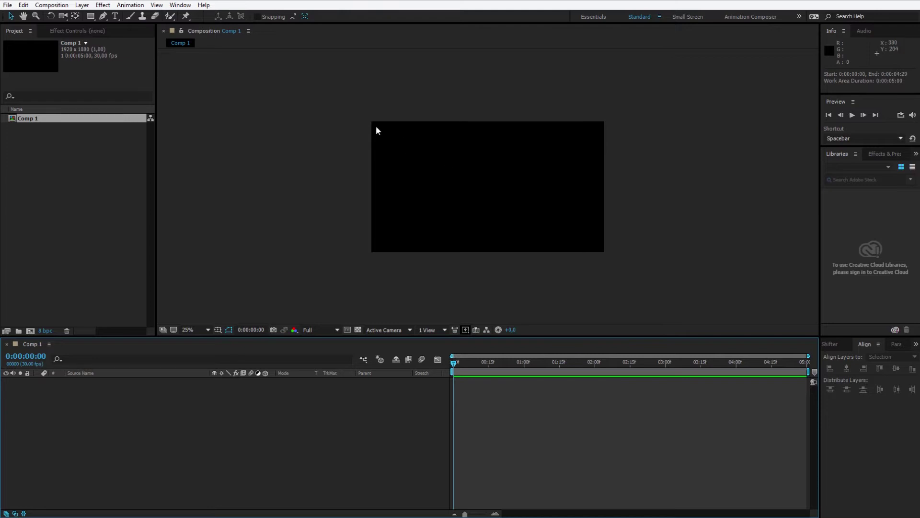
# Step: Draw a wide rectangle bar across the frame bottom and fill it mint green
pyautogui.moveTo(88, 16)
pyautogui.mouseDown()
pyautogui.moveTo(125, 13)
pyautogui.moveTo(125, 36)
pyautogui.mouseUp()
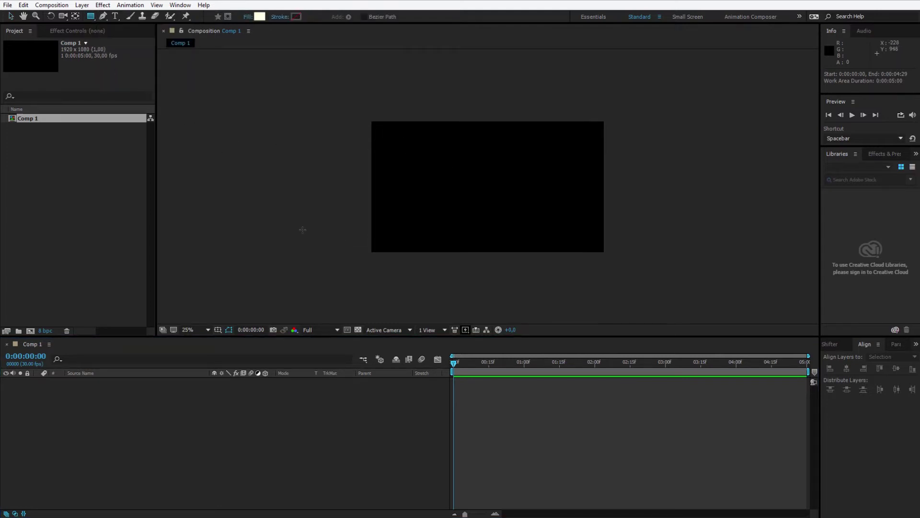
pyautogui.moveTo(291, 231)
pyautogui.mouseDown()
pyautogui.moveTo(481, 249)
pyautogui.moveTo(702, 253)
pyautogui.mouseUp()
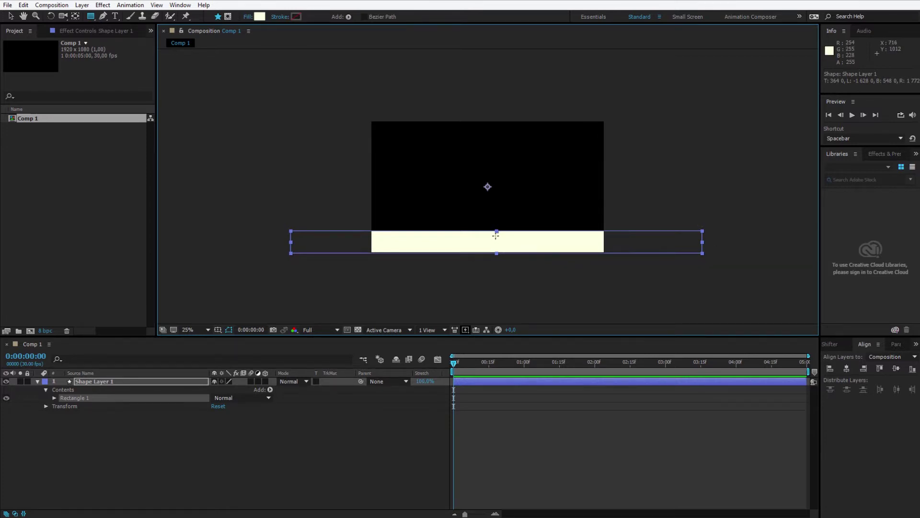
pyautogui.click(260, 17)
pyautogui.moveTo(235, 197); pyautogui.dragTo(243, 174)
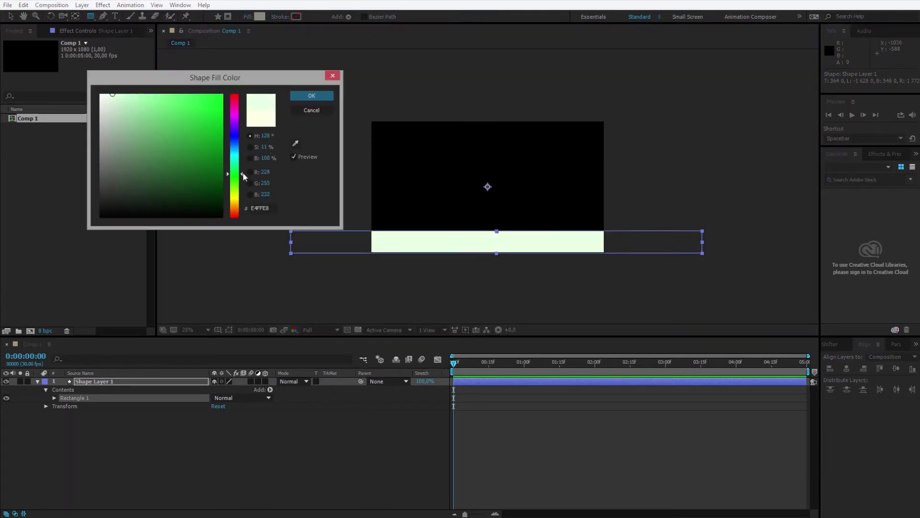
pyautogui.moveTo(173, 153); pyautogui.dragTo(147, 103)
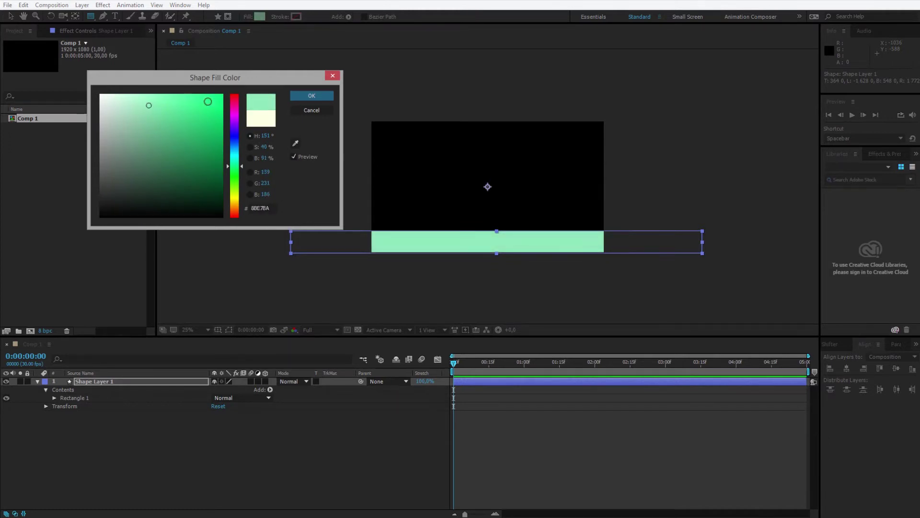
pyautogui.click(312, 95)
pyautogui.click(97, 381)
# Step: Rotate Shape Layer 1 to -45° and move it to the lower-right corner
pyautogui.press('r')
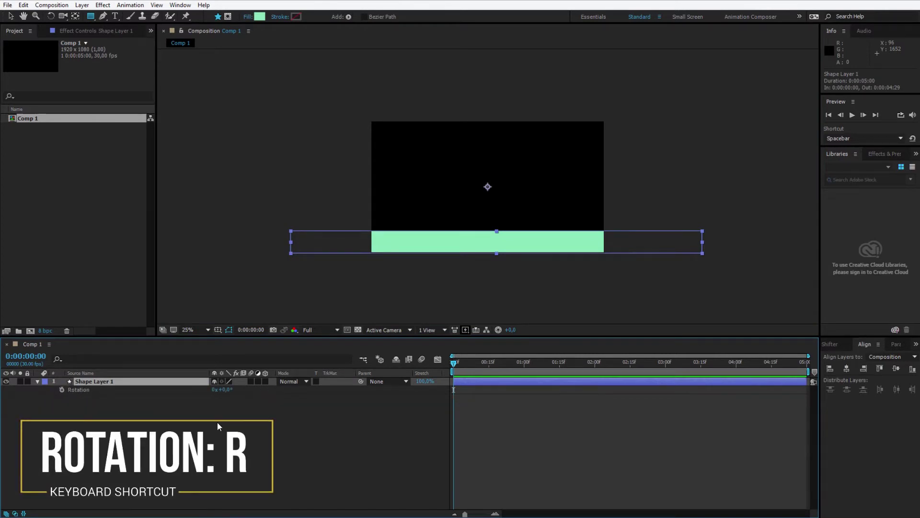
pyautogui.click(226, 390)
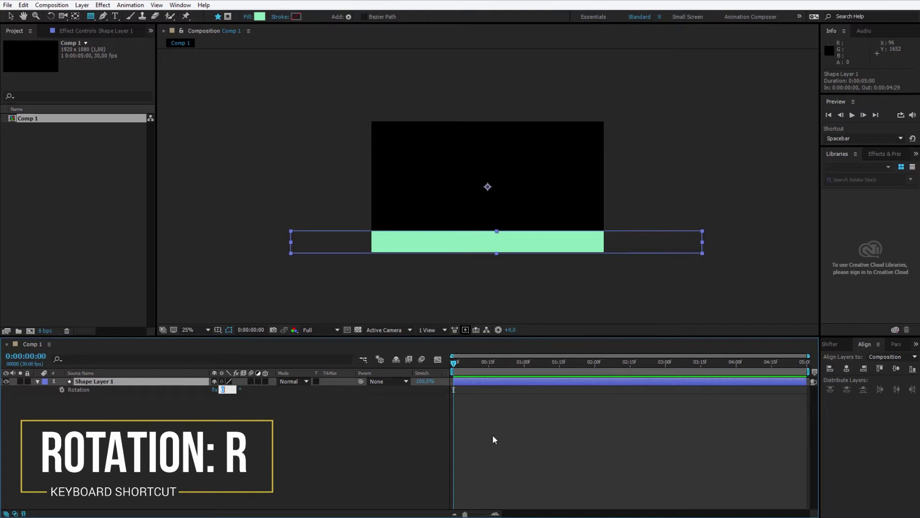
pyautogui.write('-45')
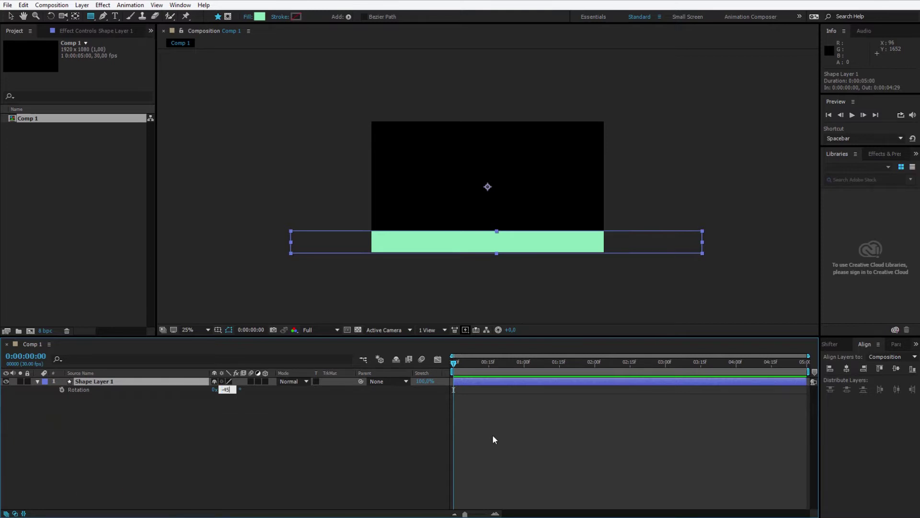
pyautogui.press('Return')
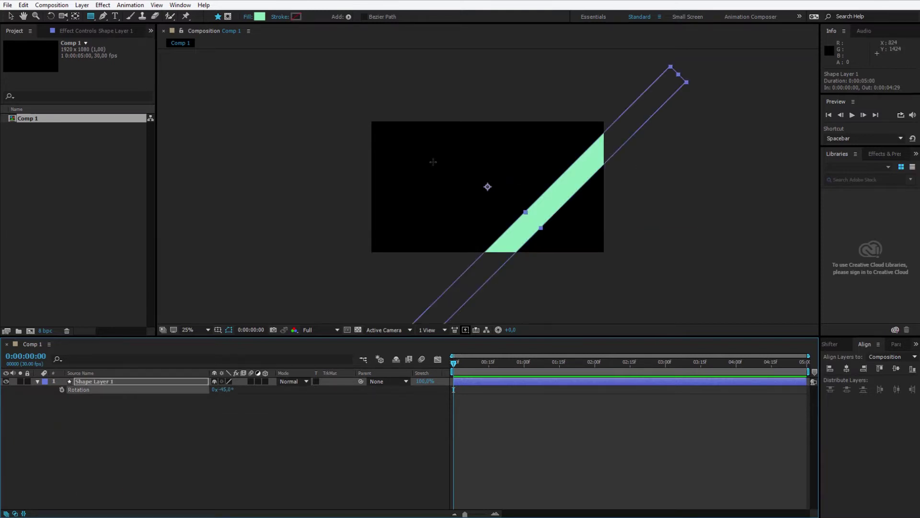
pyautogui.click(11, 17)
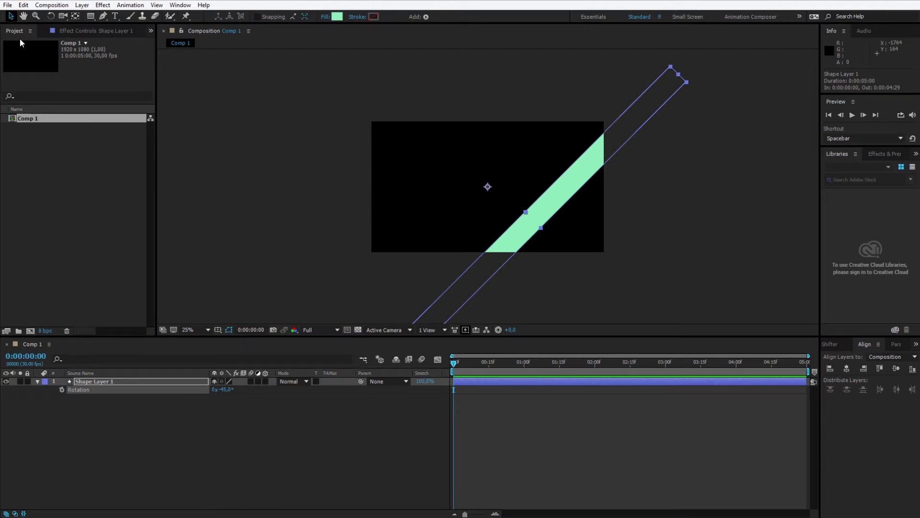
pyautogui.moveTo(502, 237); pyautogui.dragTo(567, 266)
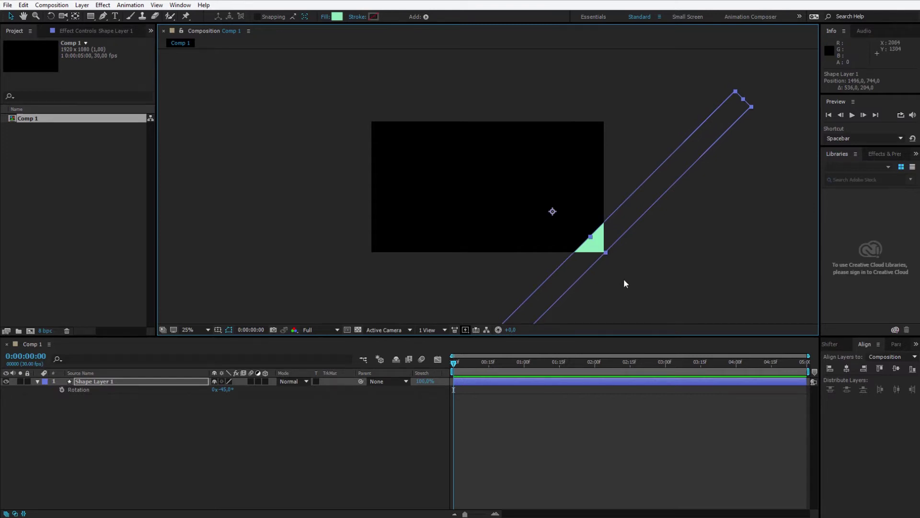
pyautogui.press('r')
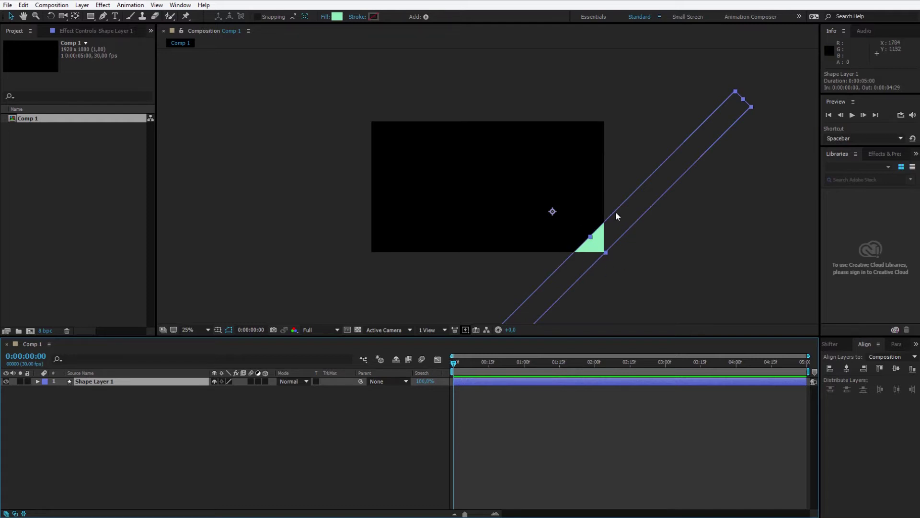
# Step: Expand Shape Layer 1's Contents down to Rectangle Path 1's Size property
pyautogui.click(37, 381)
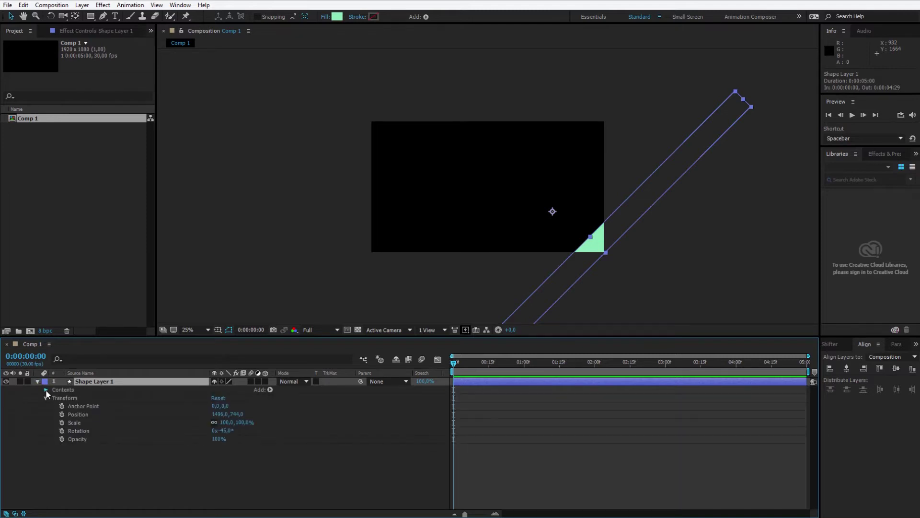
pyautogui.click(72, 399)
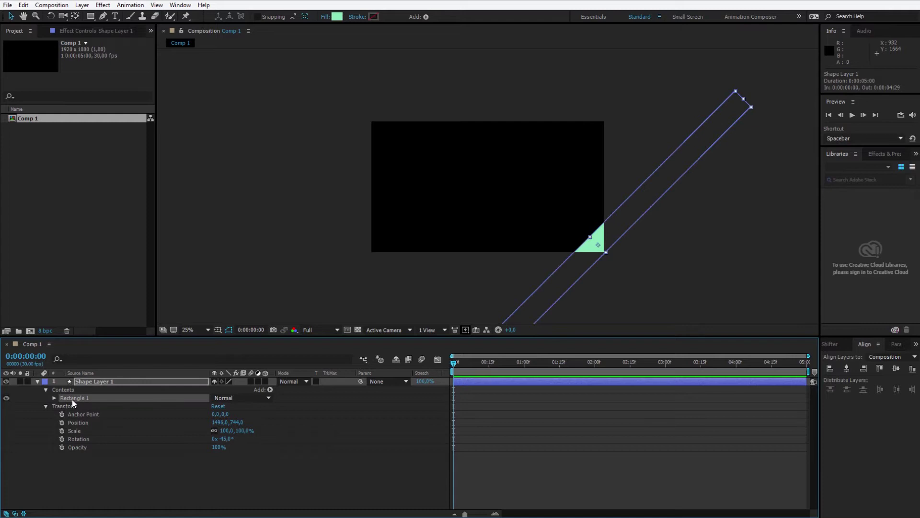
pyautogui.click(7, 398)
pyautogui.click(8, 398)
pyautogui.click(56, 399)
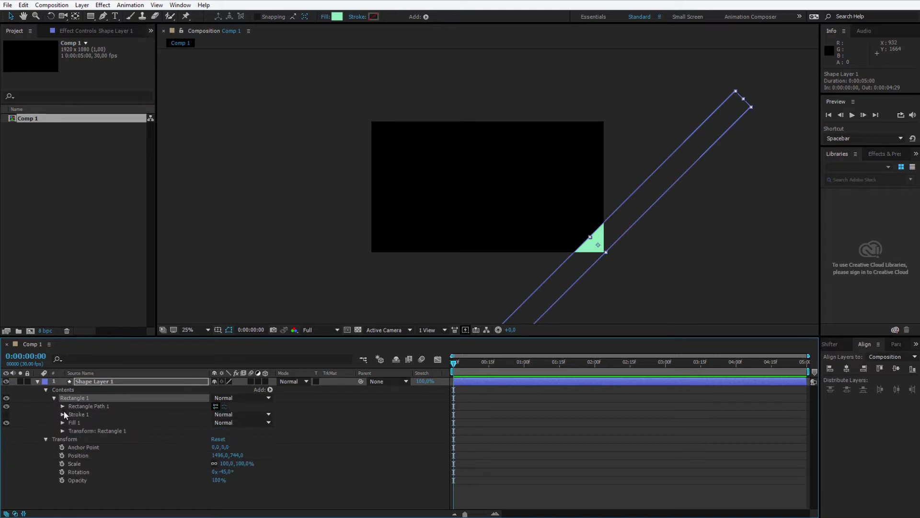
pyautogui.click(62, 407)
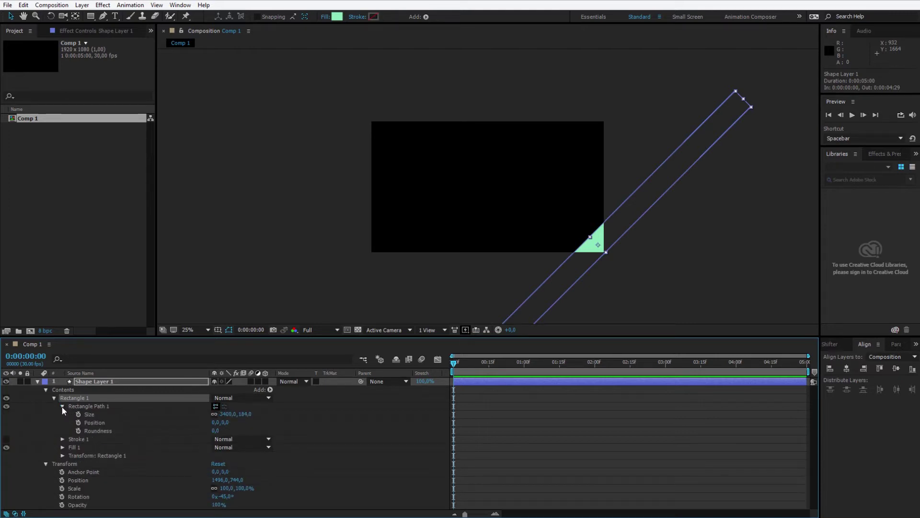
pyautogui.click(137, 415)
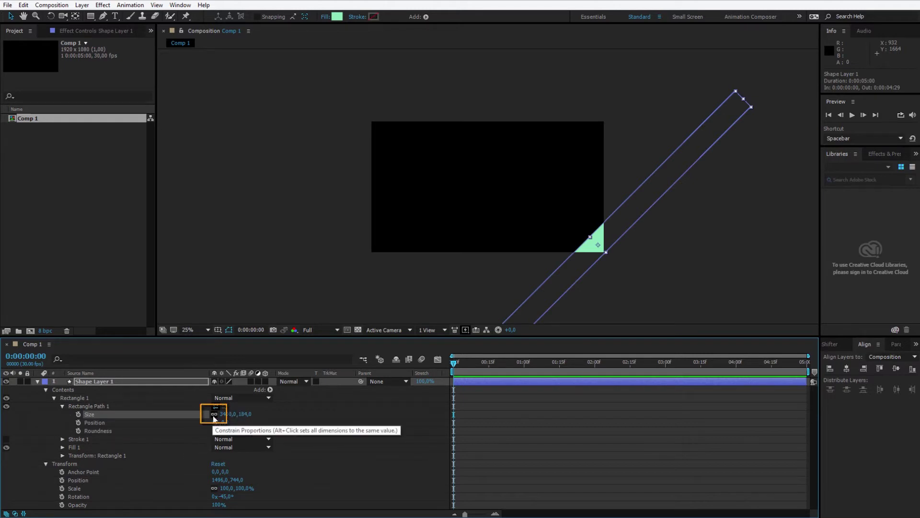
# Step: Unlink Size proportions, set the height to 0 (3400×0), and keyframe it at 0:00
pyautogui.moveTo(244, 415); pyautogui.dragTo(258, 416)
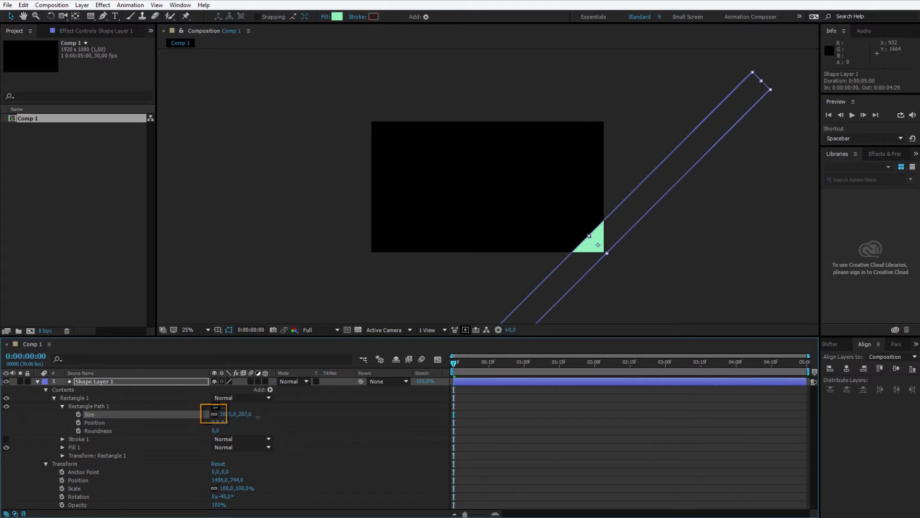
pyautogui.hotkey('ctrl', 'z')
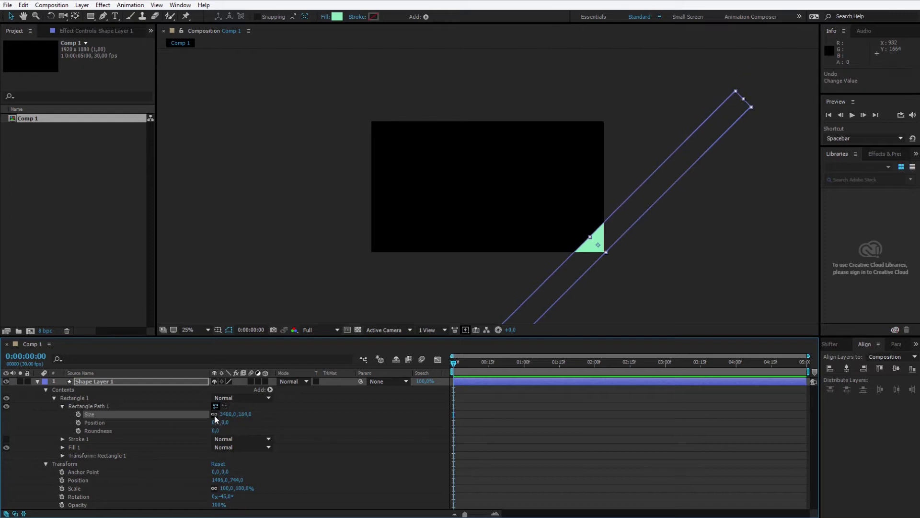
pyautogui.click(214, 414)
pyautogui.moveTo(246, 414)
pyautogui.mouseDown()
pyautogui.moveTo(281, 417)
pyautogui.moveTo(248, 420)
pyautogui.mouseUp()
pyautogui.click(245, 415)
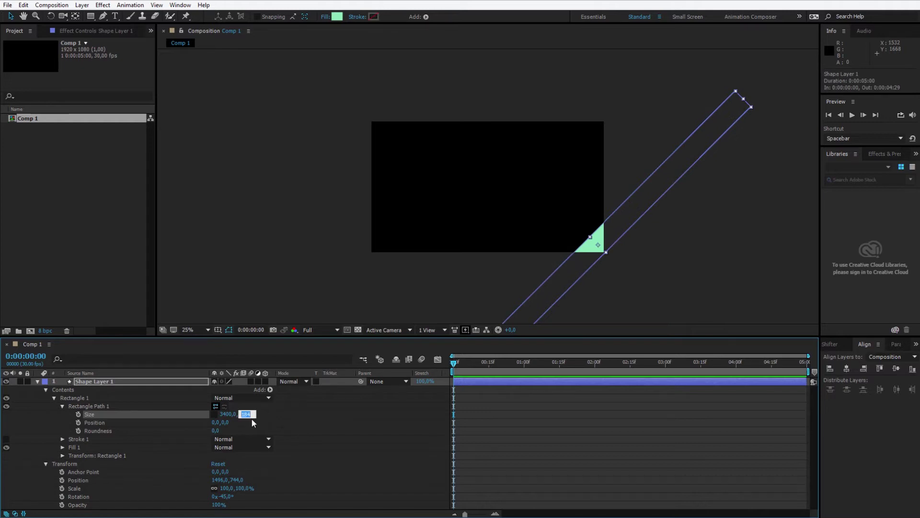
pyautogui.write('0')
pyautogui.press('Return')
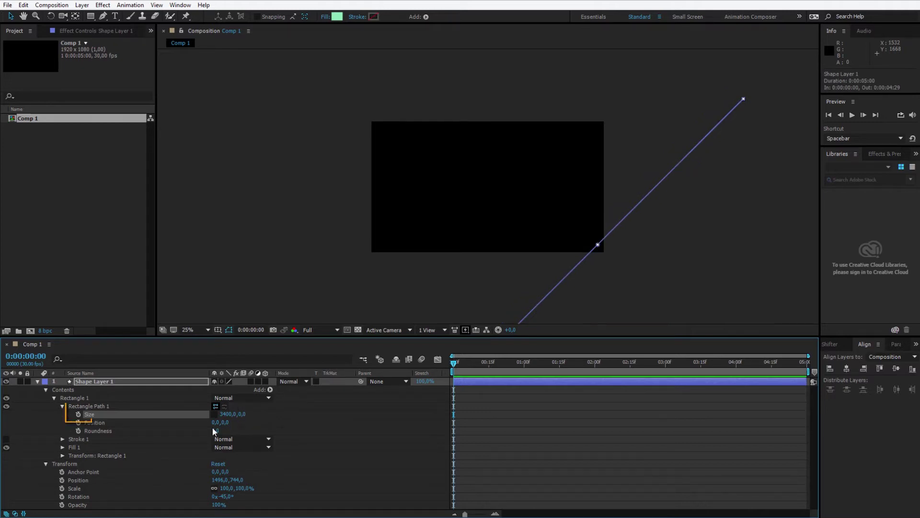
pyautogui.click(78, 415)
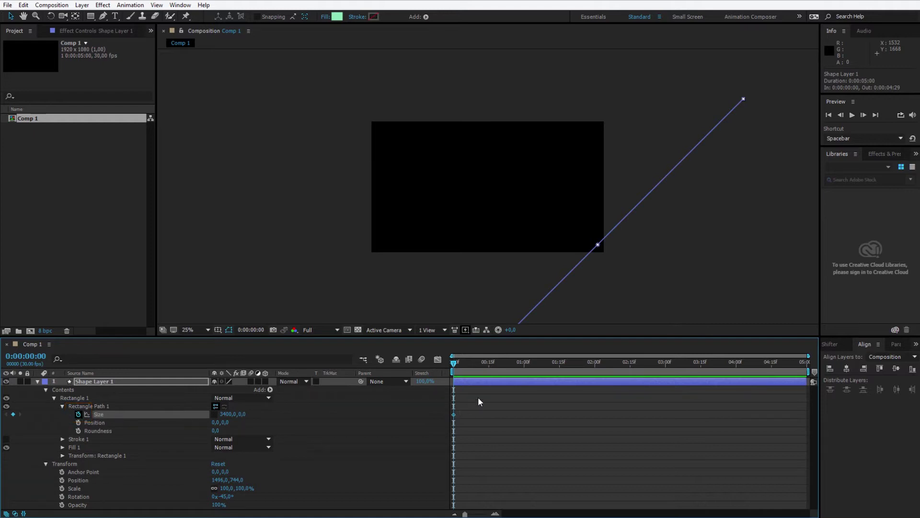
# Step: Keyframe the Size height at 220 at frame 10 for an overshoot
pyautogui.click(455, 363)
pyautogui.moveTo(465, 365); pyautogui.dragTo(477, 364)
pyautogui.click(43, 356)
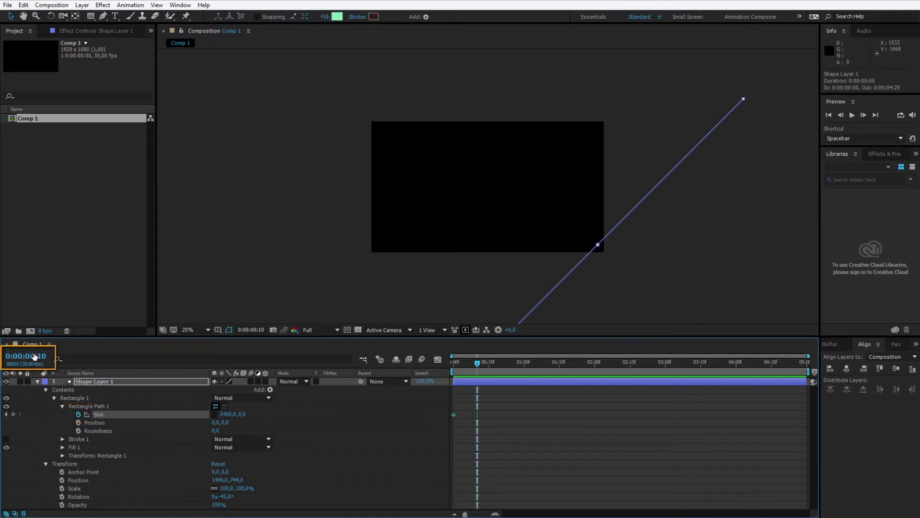
pyautogui.press('Escape')
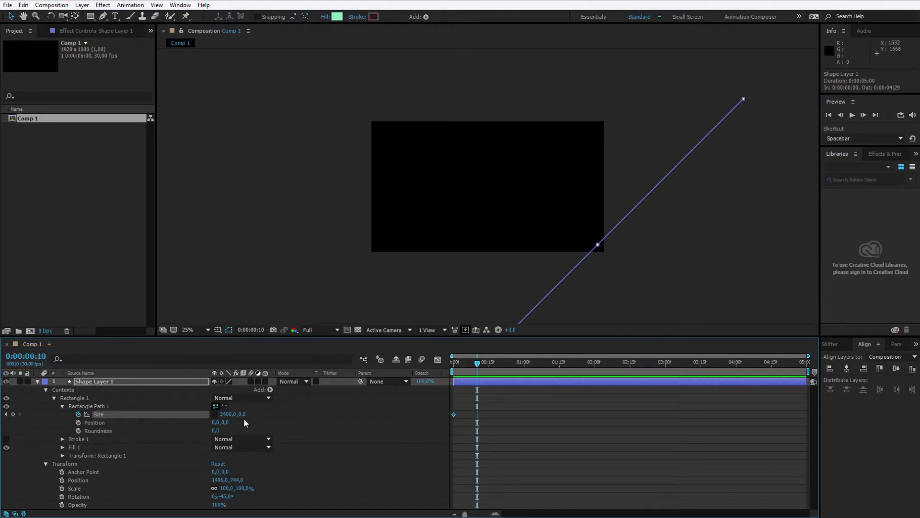
pyautogui.moveTo(243, 418); pyautogui.dragTo(341, 414)
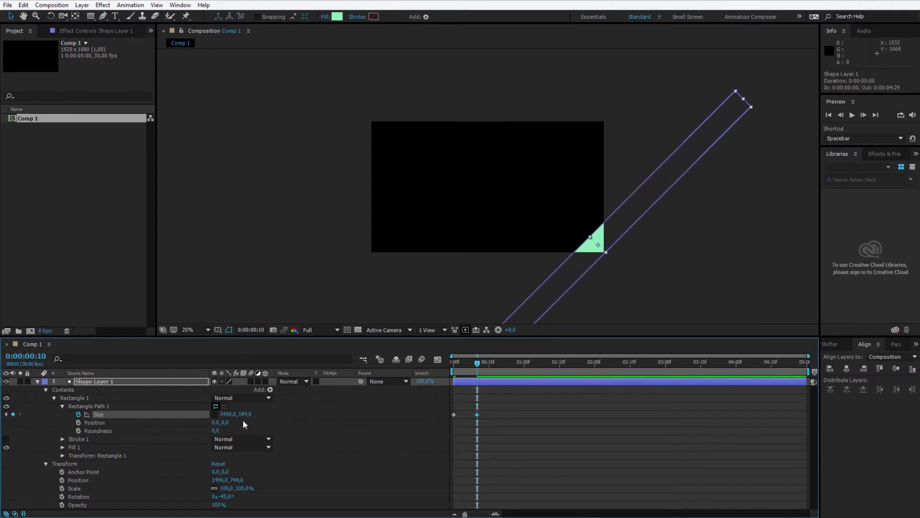
pyautogui.click(246, 414)
pyautogui.write('200')
pyautogui.press('Return')
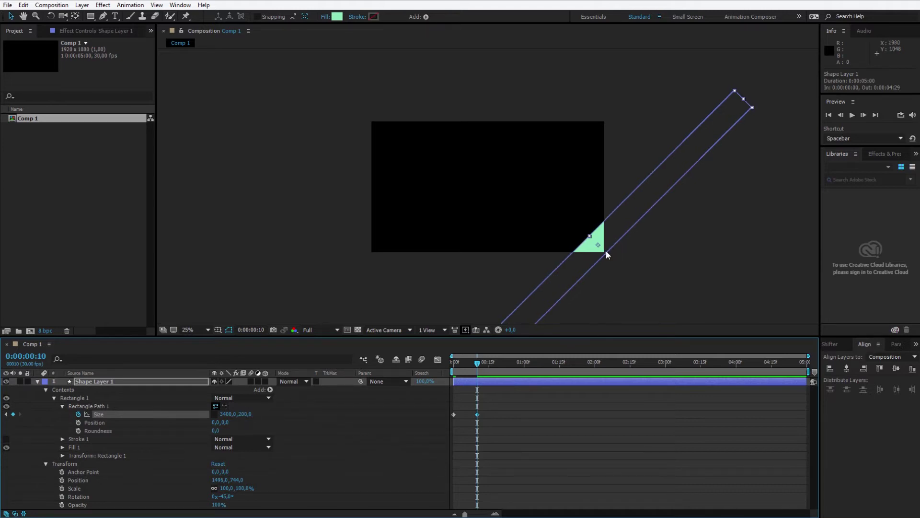
pyautogui.click(245, 414)
pyautogui.write('220')
pyautogui.press('Return')
# Step: Add a 3400×180 Size keyframe at frame 13, then check the growth and select the Size keyframes
pyautogui.moveTo(480, 366); pyautogui.dragTo(483, 366)
pyautogui.click(245, 413)
pyautogui.write('180')
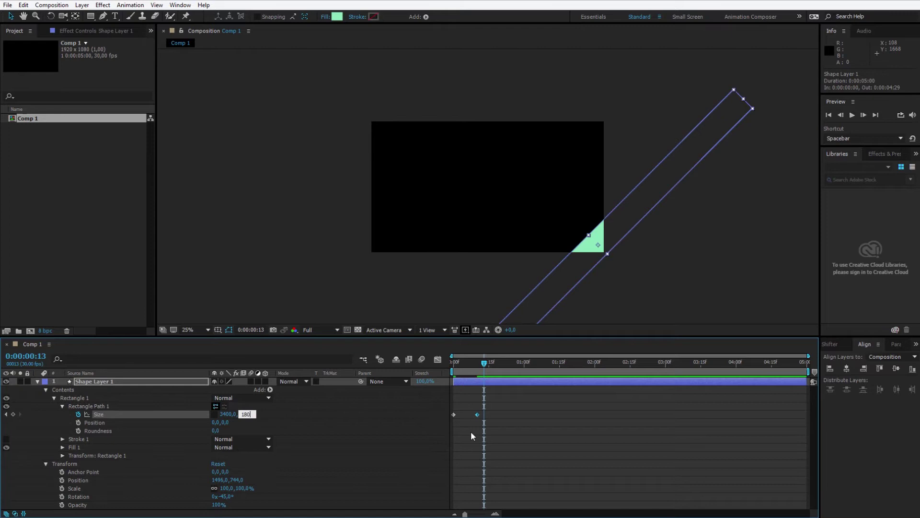
pyautogui.press('Return')
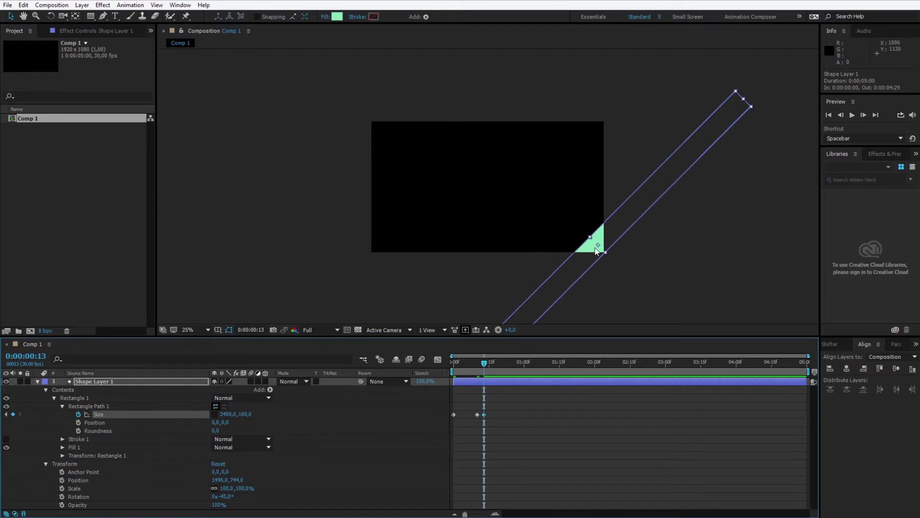
pyautogui.click(451, 366)
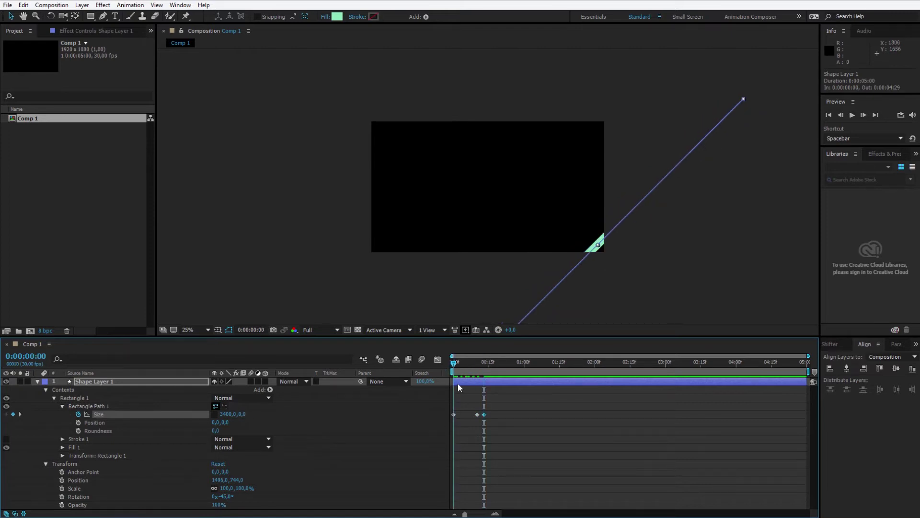
pyautogui.click(602, 461)
pyautogui.moveTo(474, 364)
pyautogui.mouseDown()
pyautogui.moveTo(466, 365)
pyautogui.moveTo(484, 365)
pyautogui.mouseUp()
pyautogui.moveTo(528, 443)
pyautogui.mouseDown()
pyautogui.moveTo(437, 408)
pyautogui.moveTo(455, 415)
pyautogui.mouseUp()
# Step: Apply Easy Ease to the selected Size keyframes
pyautogui.rightClick(455, 415)
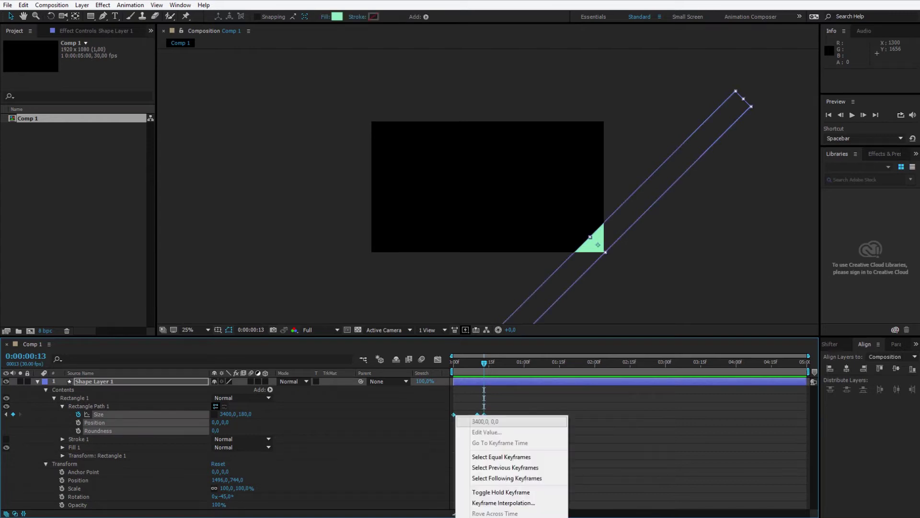
pyautogui.moveTo(537, 516)
pyautogui.click(601, 472)
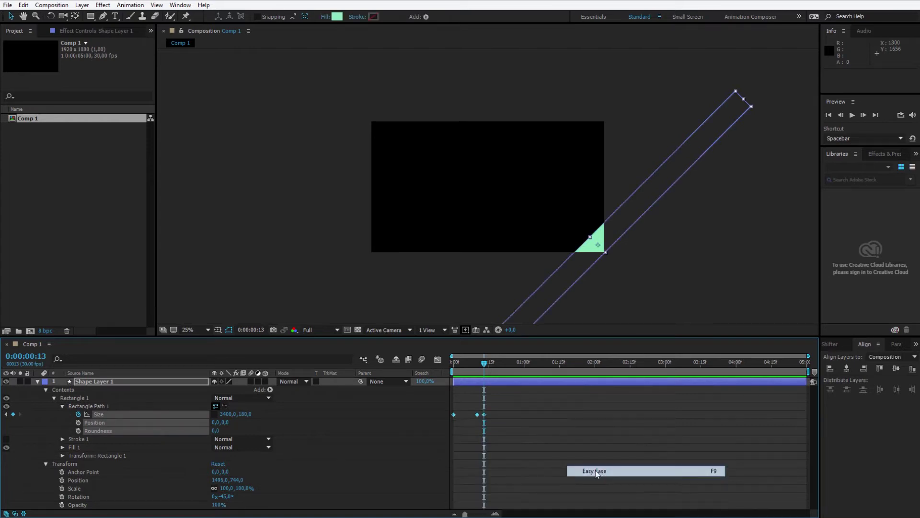
# Step: Preview the eased bar animation, then collapse and reselect Shape Layer 1
pyautogui.press('Home')
pyautogui.click(571, 450)
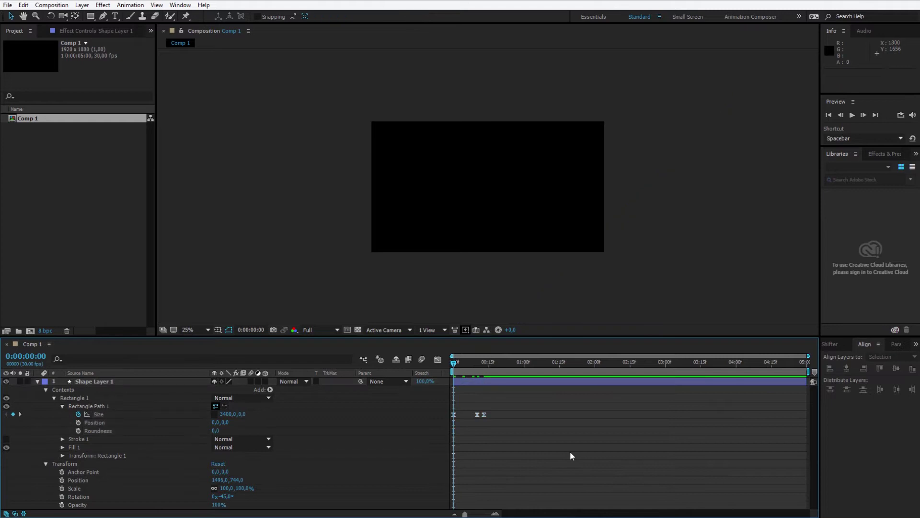
pyautogui.press('space')
pyautogui.press('space')
pyautogui.moveTo(450, 362); pyautogui.dragTo(484, 367)
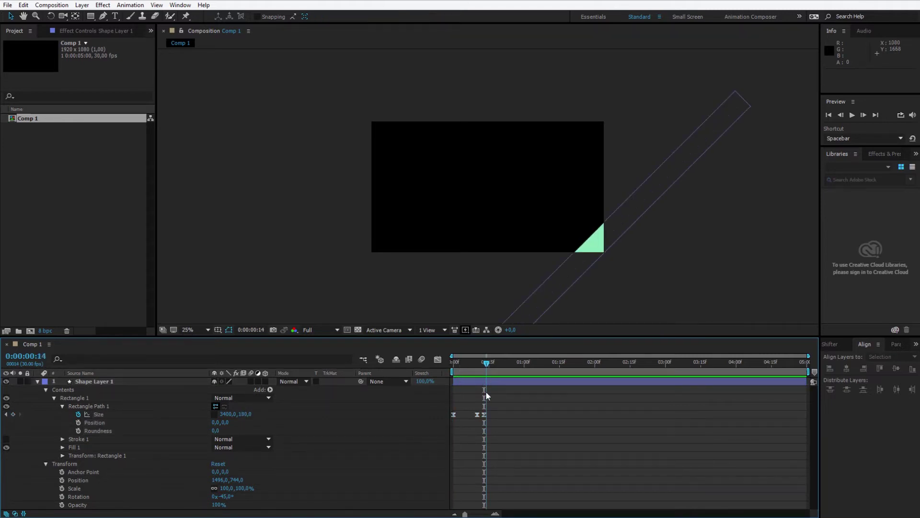
pyautogui.click(484, 414)
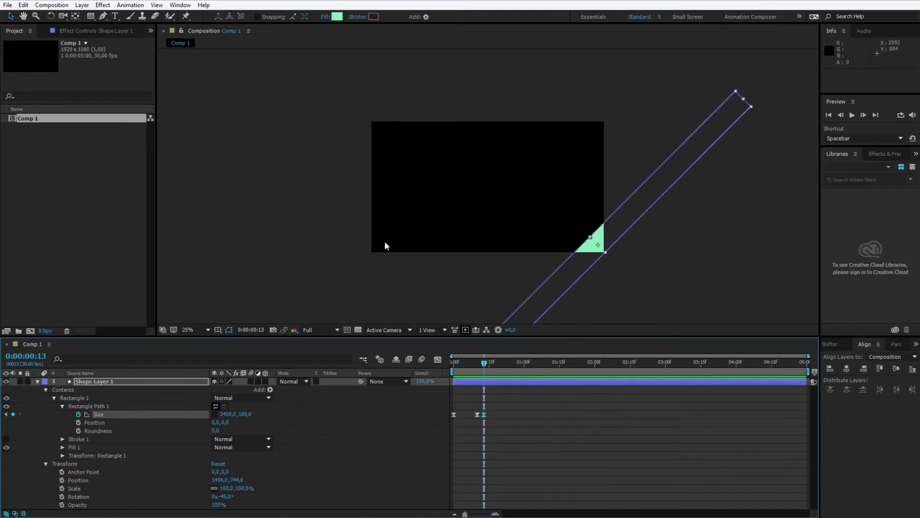
pyautogui.click(39, 381)
pyautogui.click(99, 452)
pyautogui.click(89, 384)
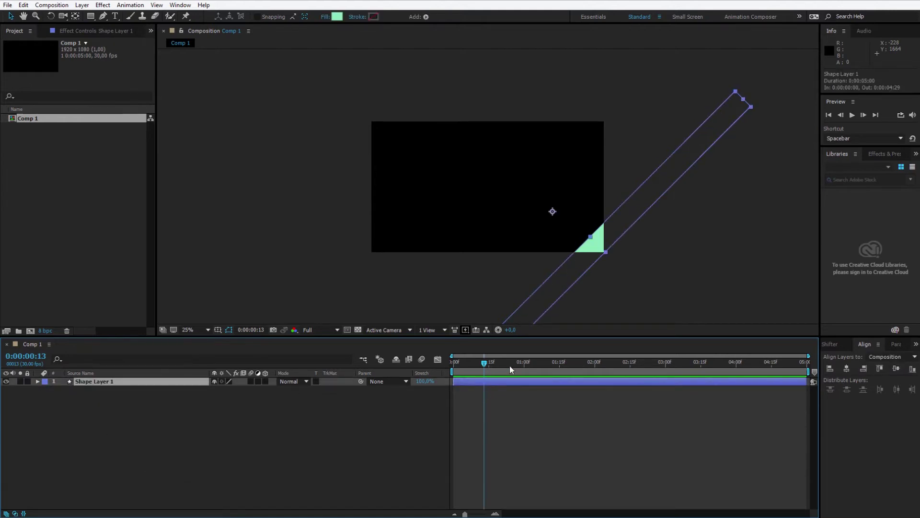
# Step: Duplicate the bar into 13 layers with Ctrl+D, offsetting each copy up-left across the frame
pyautogui.hotkey('ctrl', 'd')
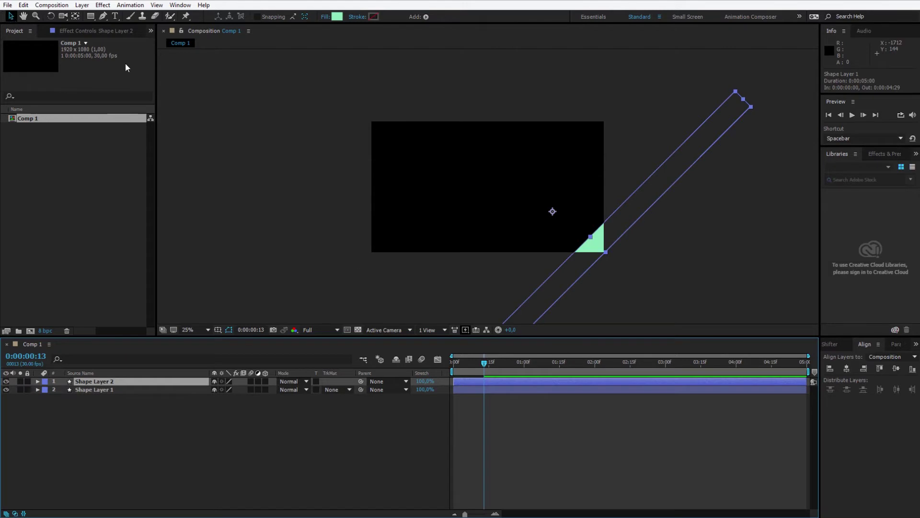
pyautogui.moveTo(598, 254); pyautogui.dragTo(349, 147)
pyautogui.hotkey('ctrl', 'd')
pyautogui.hotkey('ctrl', 'd')
pyautogui.hotkey('ctrl', 'd')
pyautogui.hotkey('ctrl', 'd')
pyautogui.hotkey('ctrl', 'd')
pyautogui.hotkey('ctrl', 'd')
pyautogui.hotkey('ctrl', 'd')
pyautogui.hotkey('ctrl', 'd')
pyautogui.hotkey('ctrl', 'd')
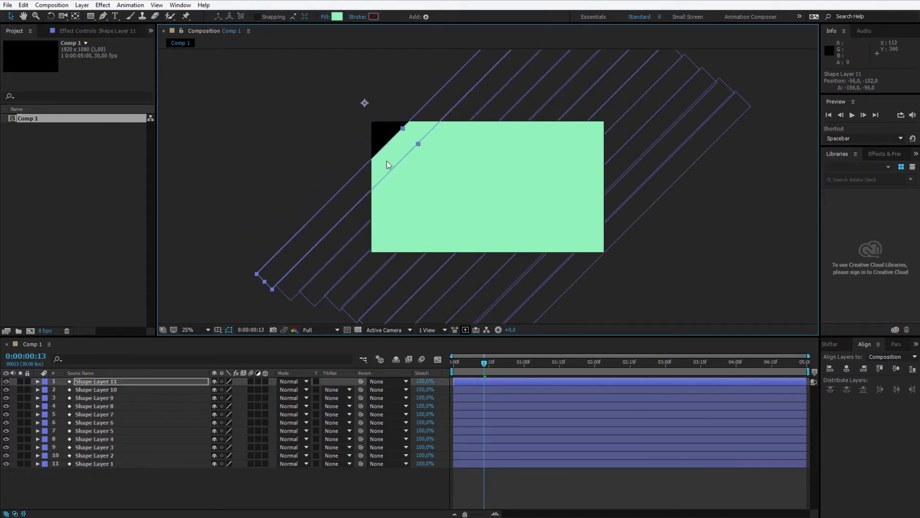
pyautogui.hotkey('ctrl', 'd')
pyautogui.moveTo(386, 161); pyautogui.dragTo(376, 133)
pyautogui.hotkey('ctrl', 'd')
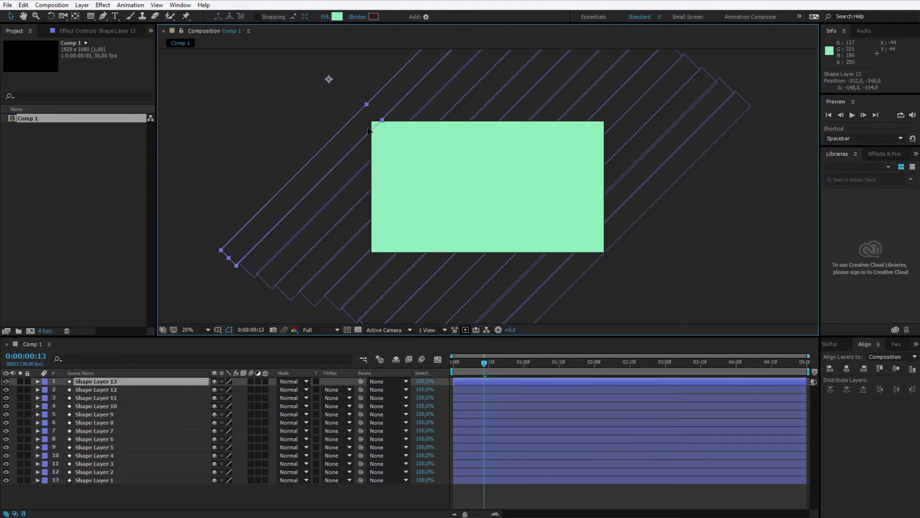
pyautogui.click(350, 497)
pyautogui.click(465, 363)
pyautogui.press('Home')
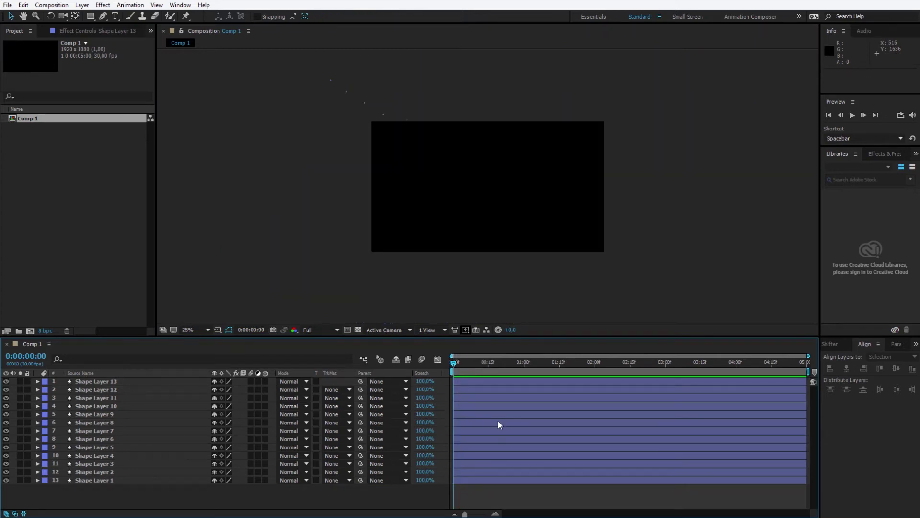
# Step: Stagger the bar layers one frame apart with Alt+PgDn, dropping the bottom layer each pass
pyautogui.click(103, 472)
pyautogui.hotkey('ctrl', 'a')
pyautogui.click(129, 493)
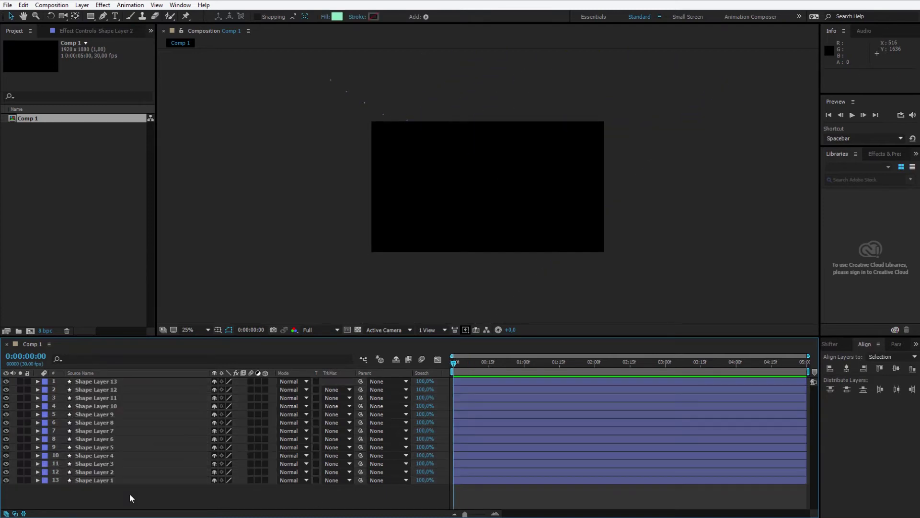
pyautogui.hotkey('ctrl', 'a')
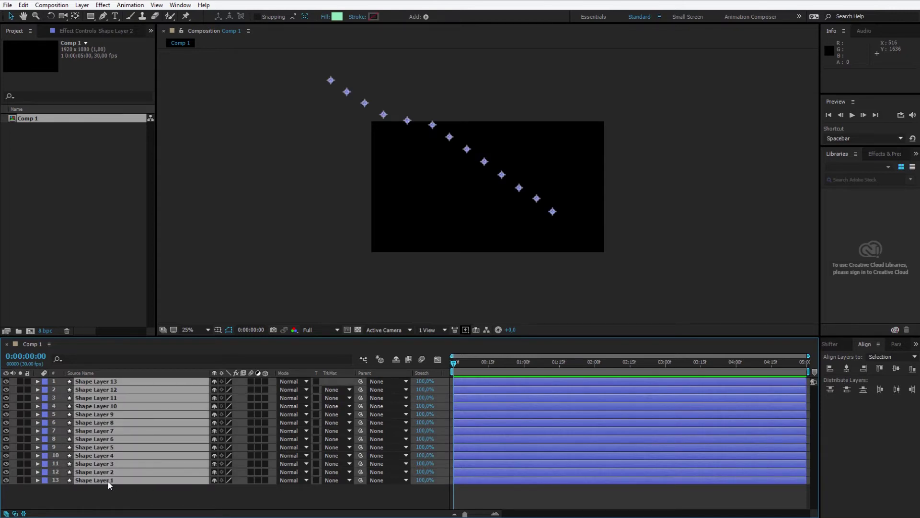
pyautogui.keyDown('ctrl'); pyautogui.click(94, 480); pyautogui.keyUp('ctrl')
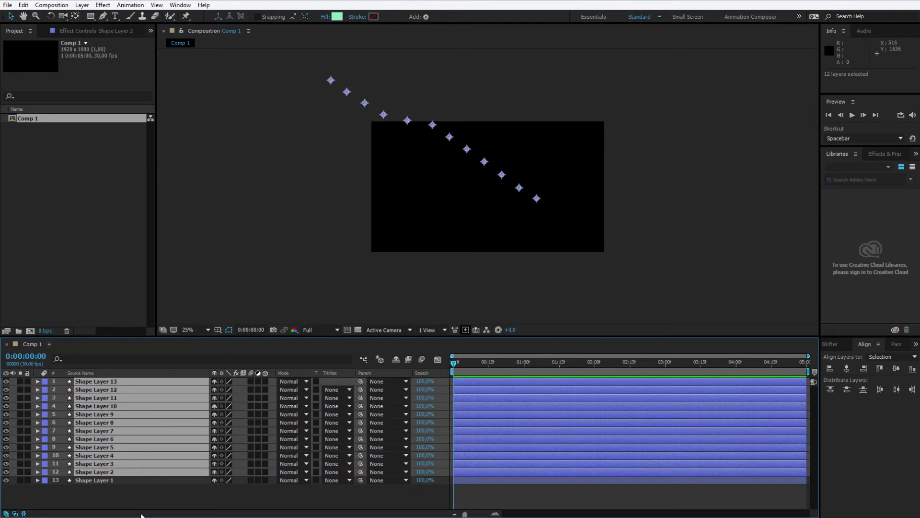
pyautogui.press('space')
pyautogui.press('space')
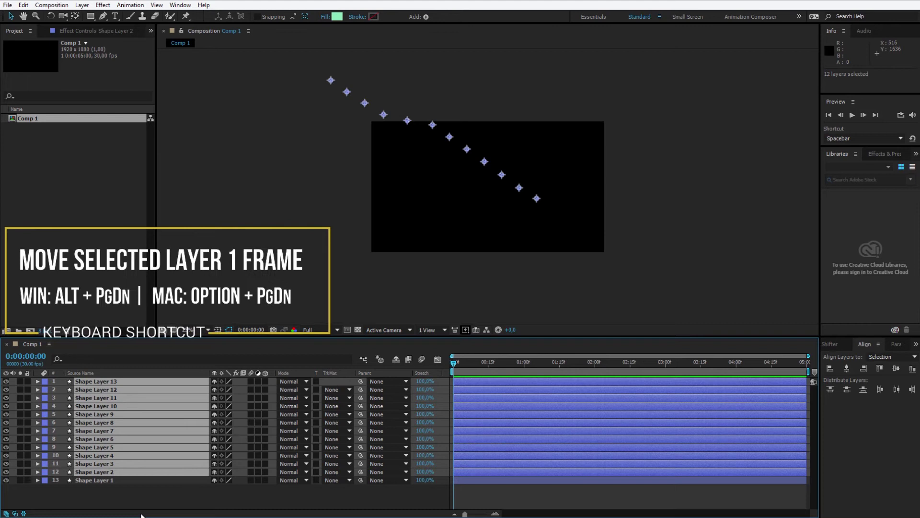
pyautogui.hotkey('alt', 'pagedown')
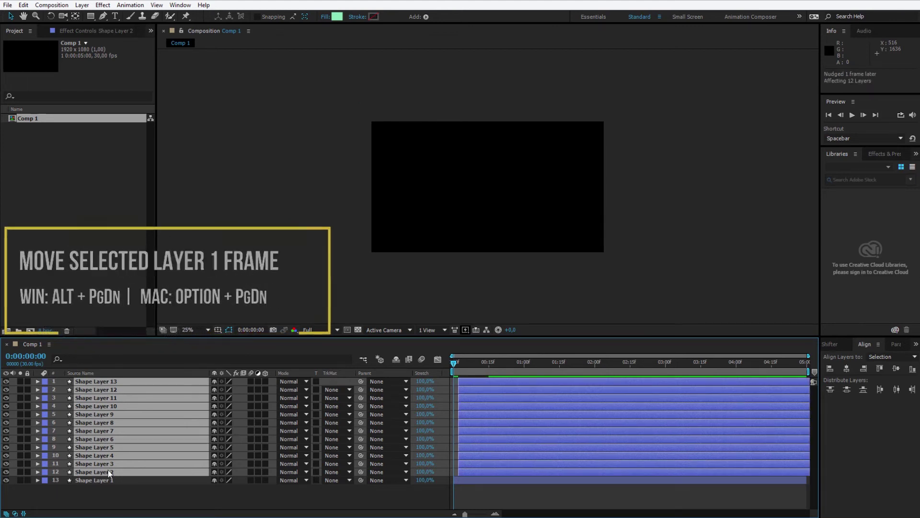
pyautogui.keyDown('ctrl'); pyautogui.click(109, 471); pyautogui.keyUp('ctrl')
pyautogui.hotkey('alt', 'pagedown')
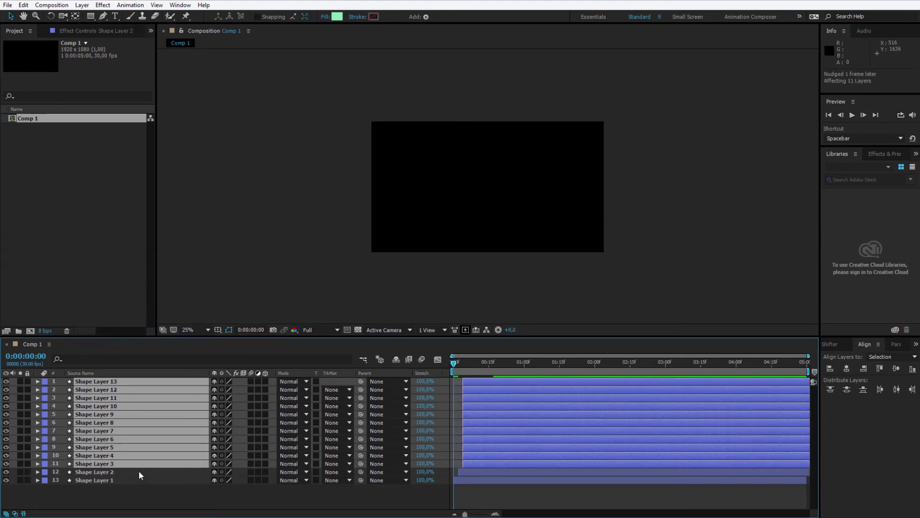
pyautogui.keyDown('ctrl'); pyautogui.click(124, 462); pyautogui.keyUp('ctrl')
pyautogui.hotkey('alt', 'pagedown')
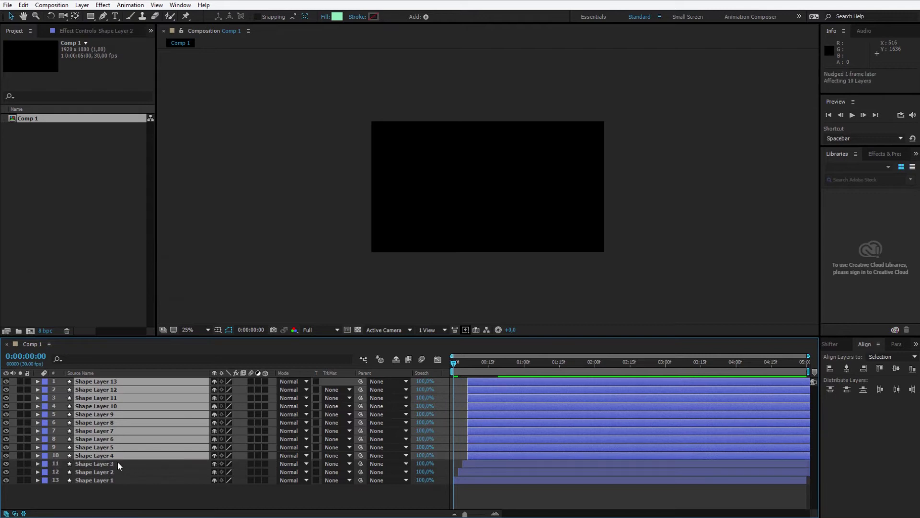
pyautogui.keyDown('ctrl'); pyautogui.click(110, 458); pyautogui.keyUp('ctrl')
pyautogui.hotkey('alt', 'pagedown')
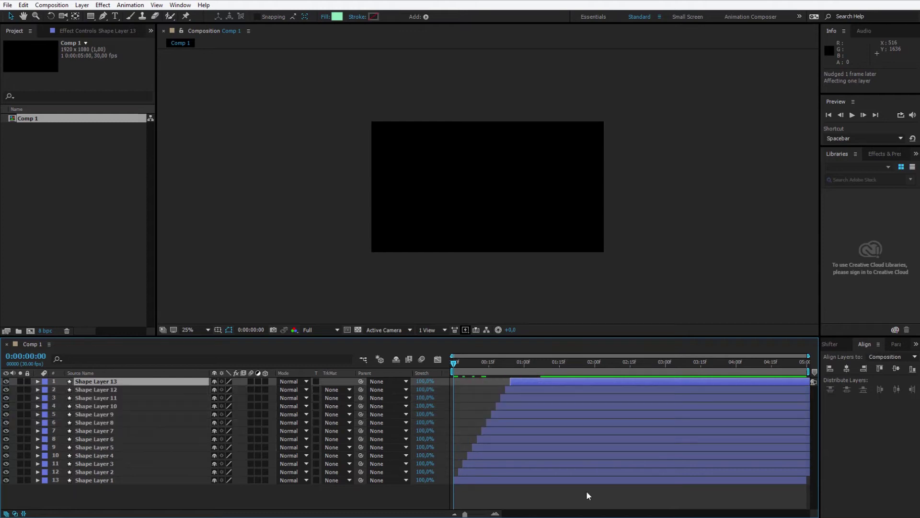
# Step: Preview the cascading stripes and select all thirteen bar layers
pyautogui.click(587, 493)
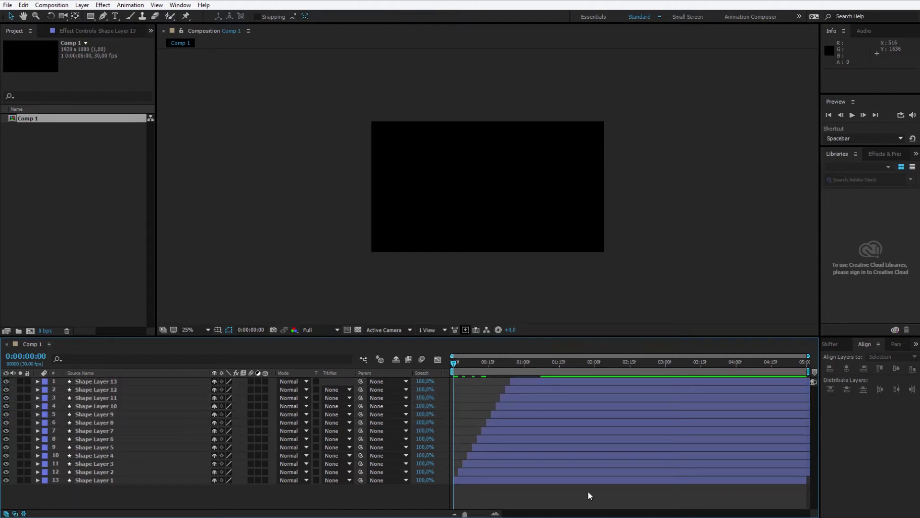
pyautogui.press('space')
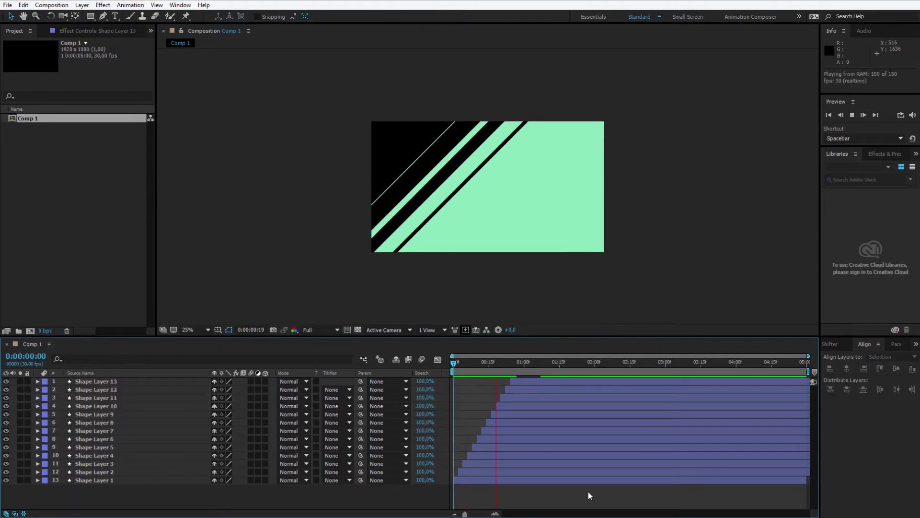
pyautogui.click(515, 362)
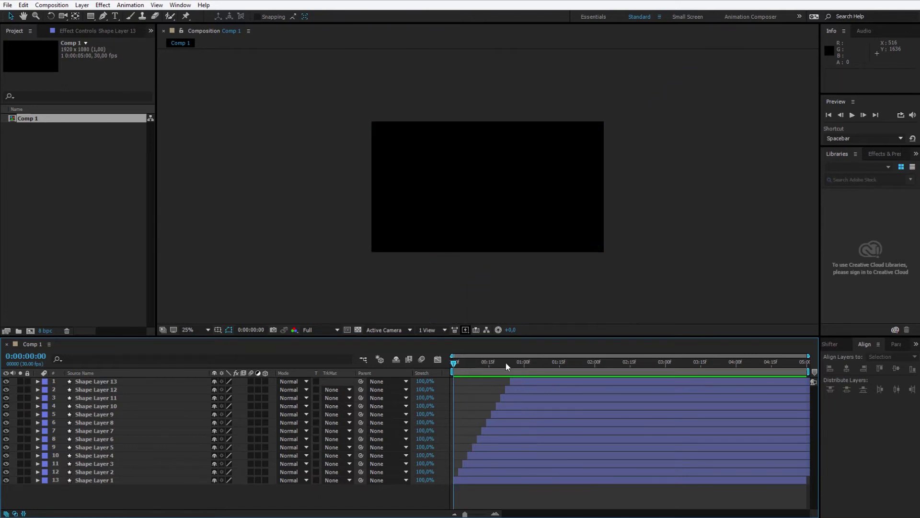
pyautogui.click(172, 478)
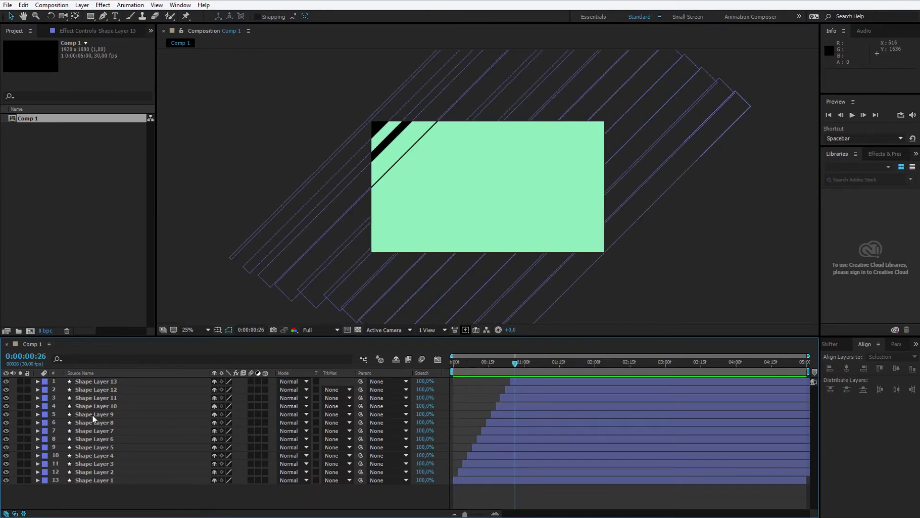
pyautogui.keyDown('shift'); pyautogui.click(101, 382); pyautogui.keyUp('shift')
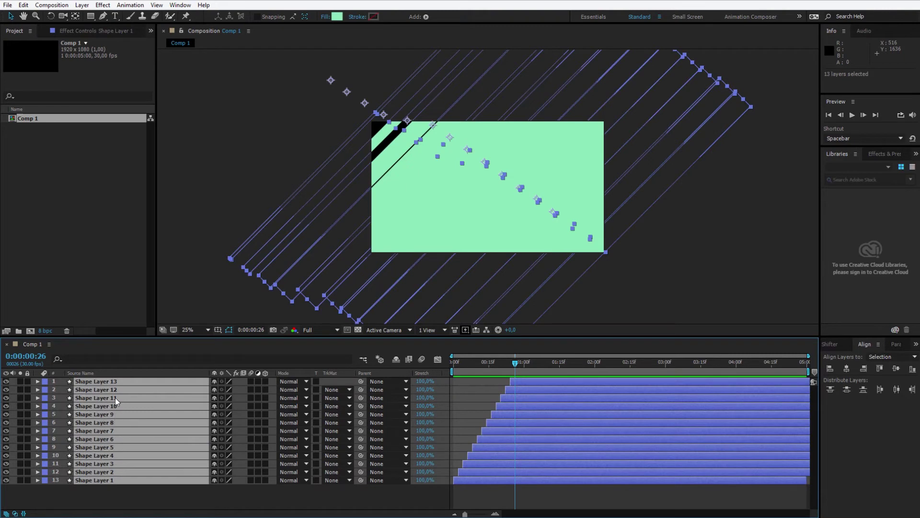
# Step: Precompose the thirteen bar layers into a comp named '45 degrees EDIT'
pyautogui.rightClick(115, 398)
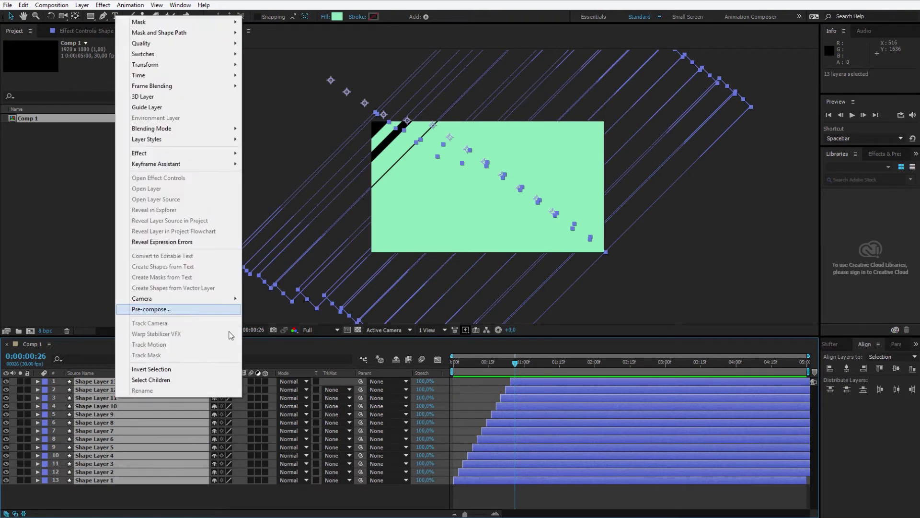
pyautogui.click(158, 312)
pyautogui.write('35 def')
pyautogui.press('BackSpace')
pyautogui.write('grees EDIT')
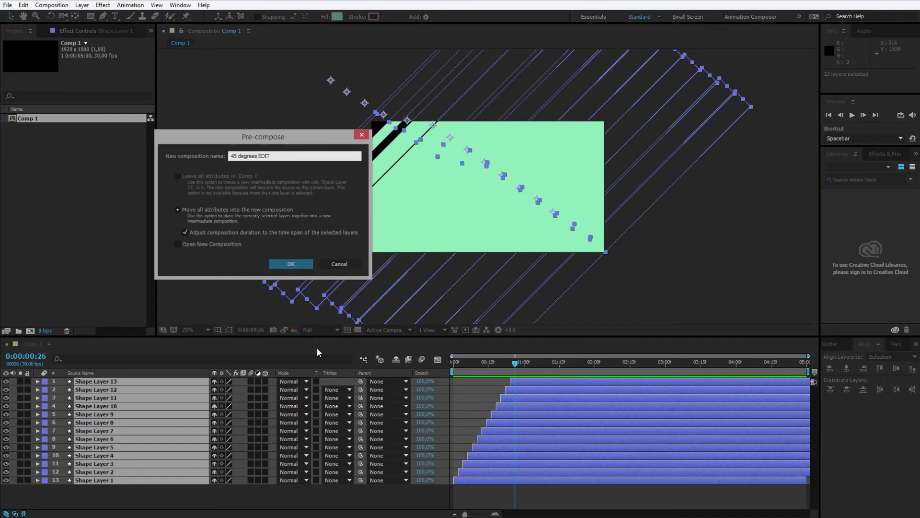
pyautogui.press('Return')
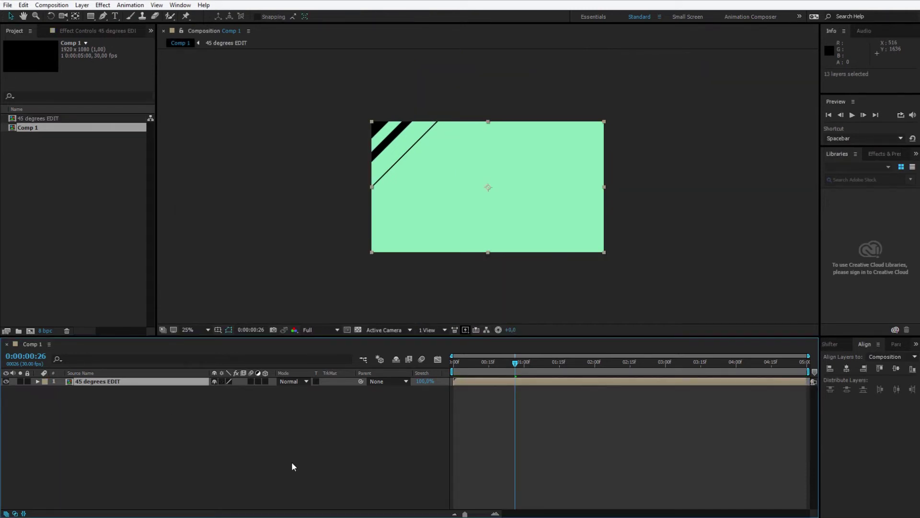
# Step: Duplicate the 45 degrees EDIT layer, start it about a second later, and set it to Silhouette Alpha
pyautogui.hotkey('ctrl', 'd')
pyautogui.moveTo(475, 383); pyautogui.dragTo(553, 386)
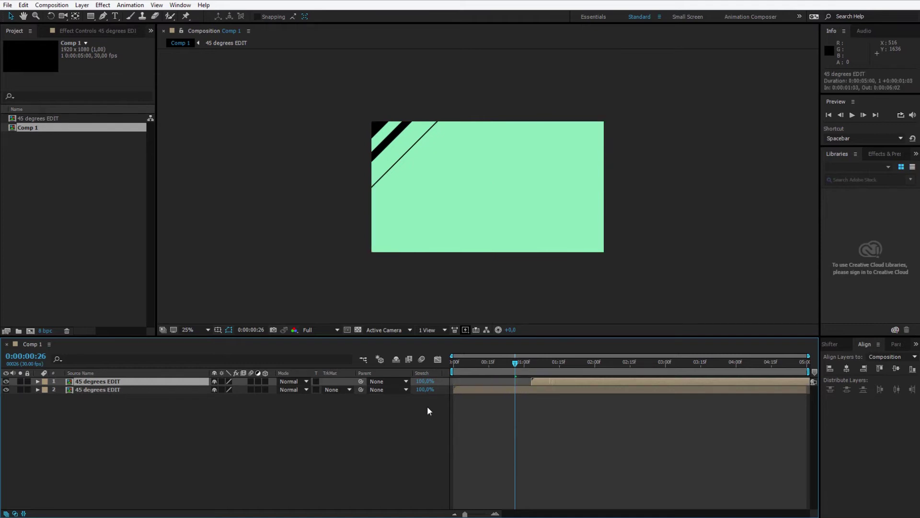
pyautogui.click(291, 382)
pyautogui.click(348, 508)
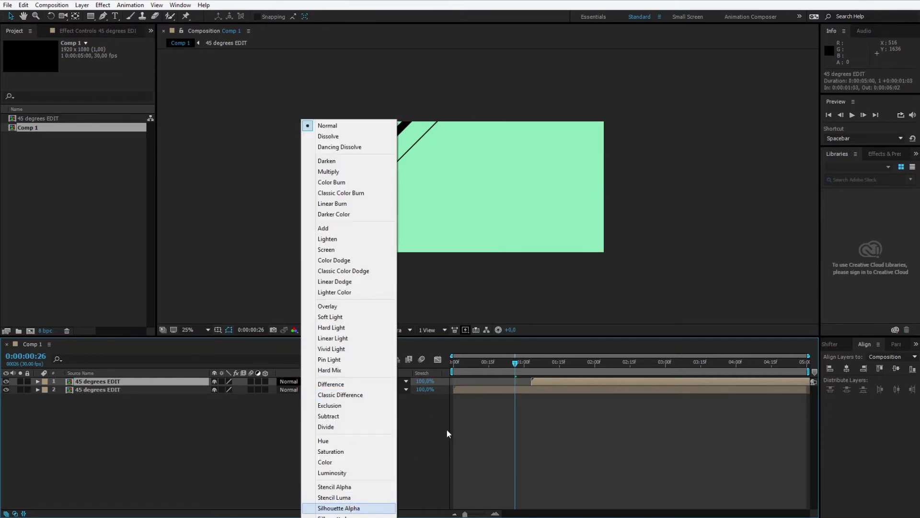
pyautogui.moveTo(450, 366); pyautogui.dragTo(578, 384)
# Step: End the work area at 0:00:02:07, where the stripes are gone, and preview it
pyautogui.press('space')
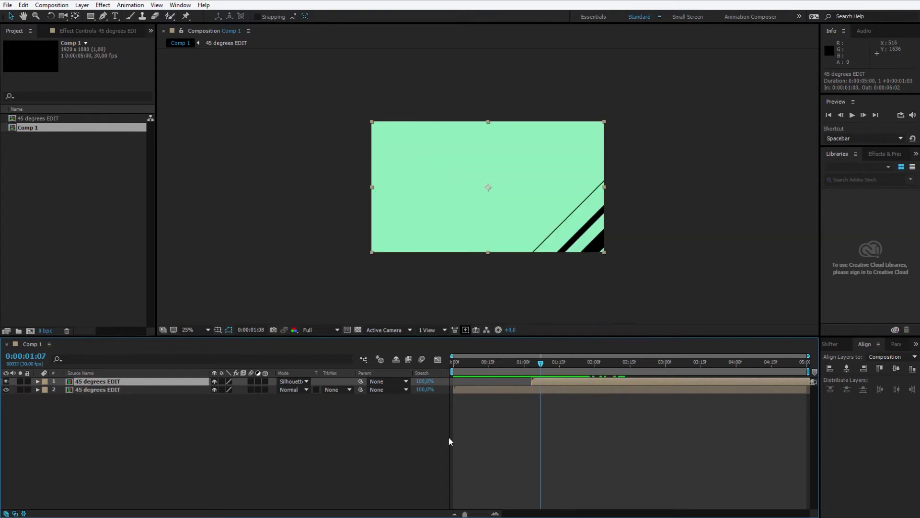
pyautogui.moveTo(808, 371); pyautogui.dragTo(629, 372)
pyautogui.moveTo(558, 362); pyautogui.dragTo(612, 363)
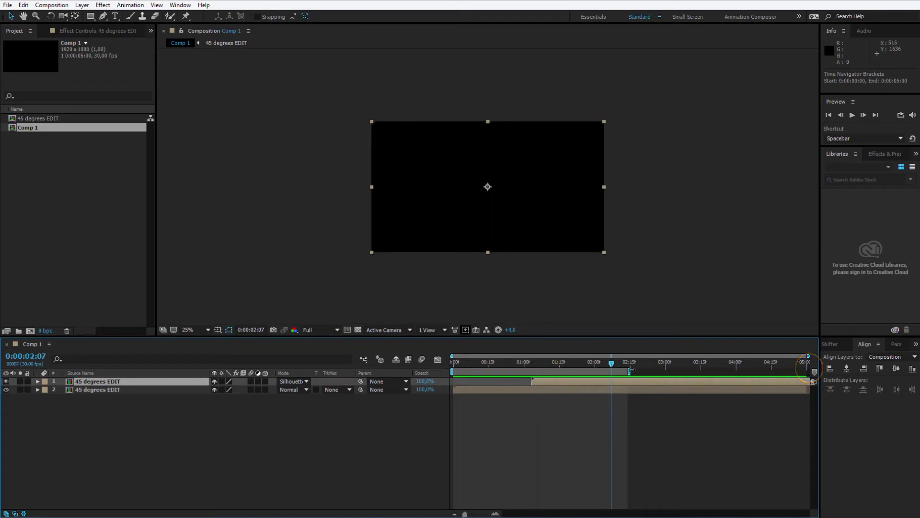
pyautogui.press('n')
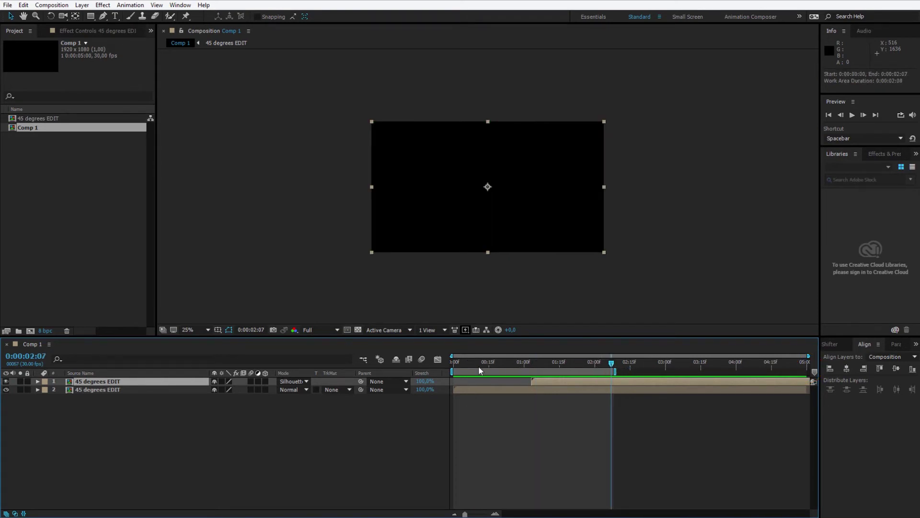
pyautogui.press('space')
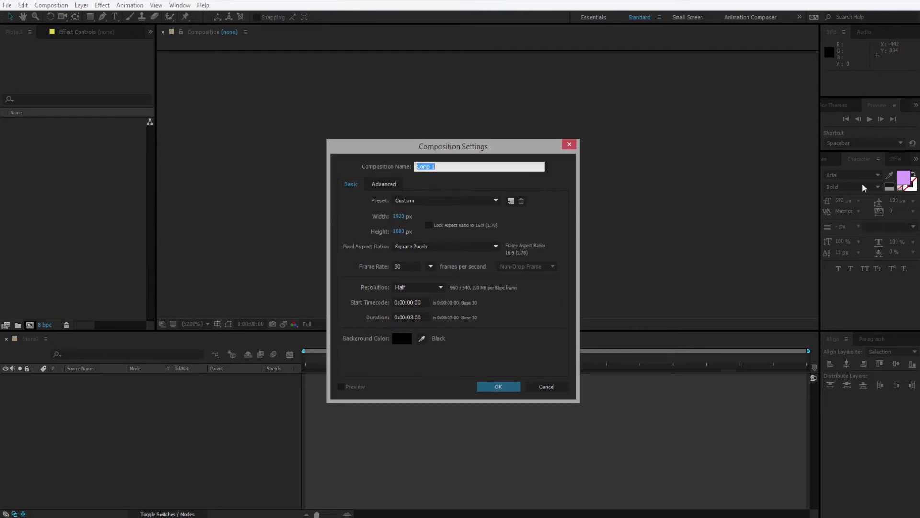
# Step: Name the new 1920×1080, 30 fps, 3-second comp 'Polygon Animation' and create it
pyautogui.write('Polygon Animation')
pyautogui.click(492, 386)
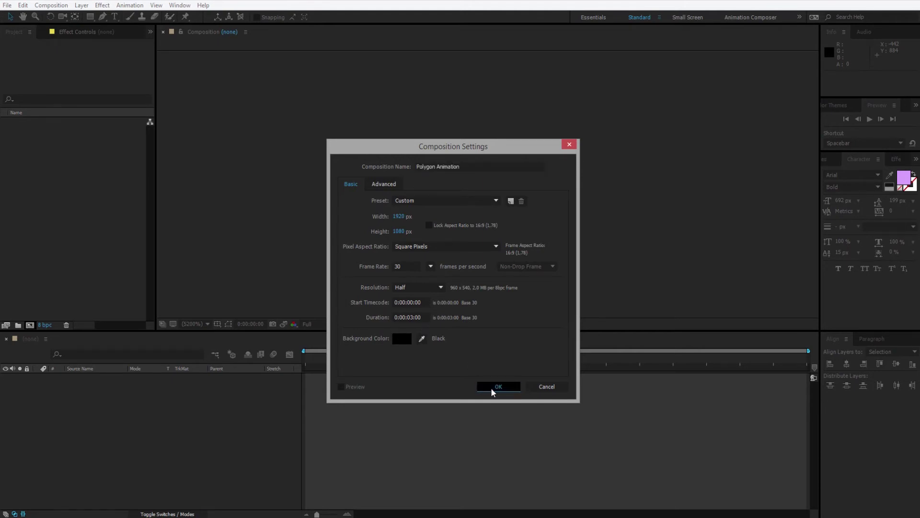
# Step: Choose the Polygon Tool, show Title/Action Safe guides, and draw a blue pentagon from the comp centre
pyautogui.click(91, 15)
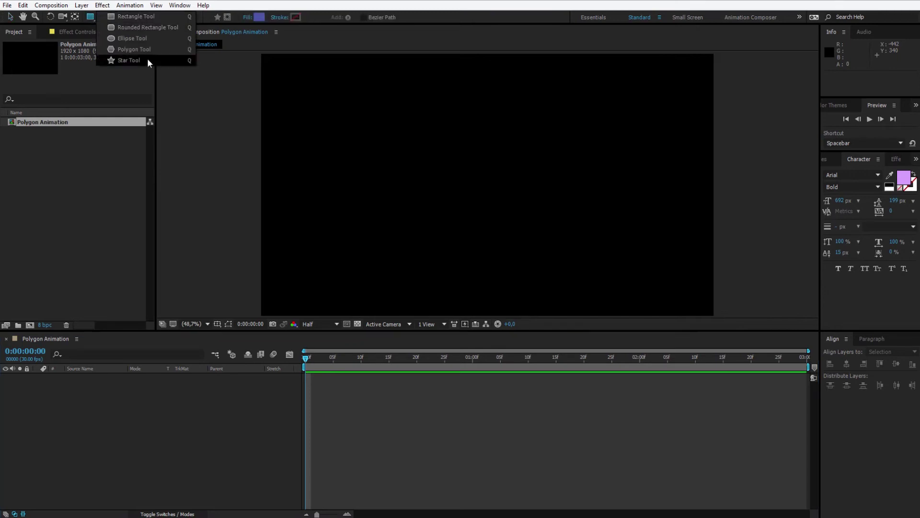
pyautogui.click(169, 49)
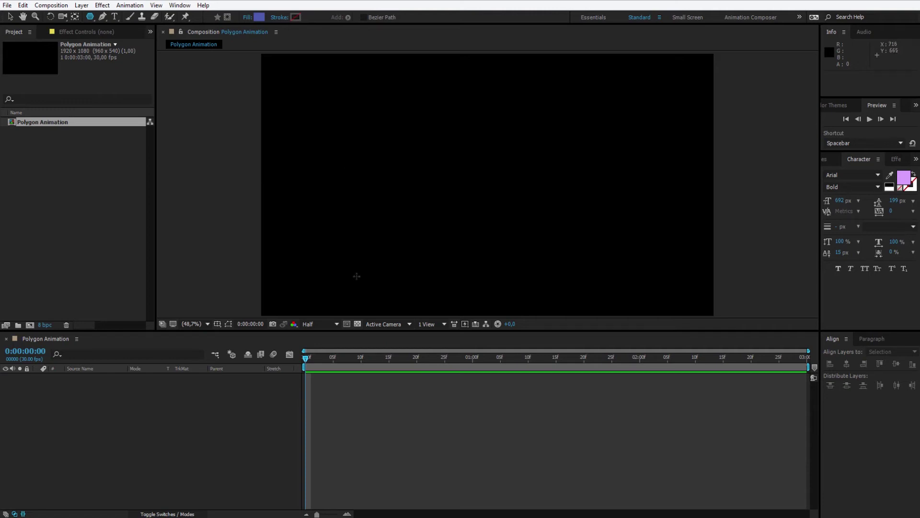
pyautogui.click(218, 325)
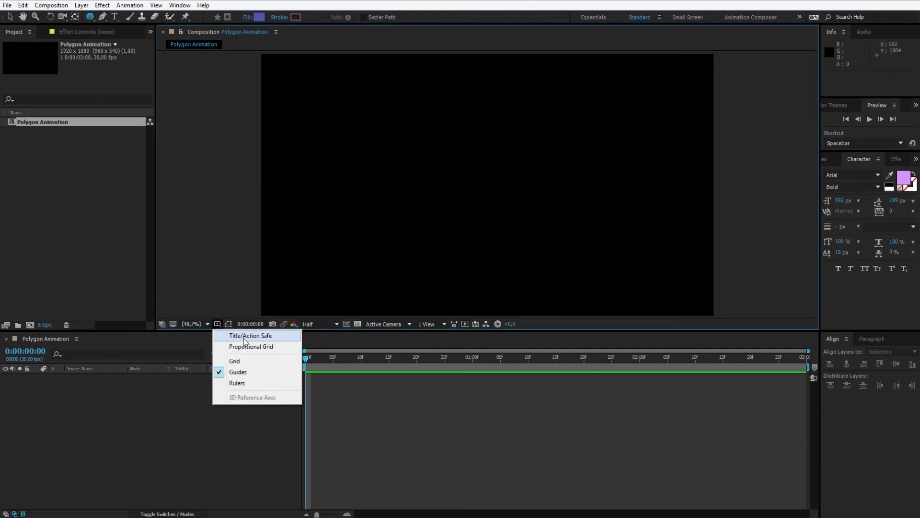
pyautogui.click(245, 336)
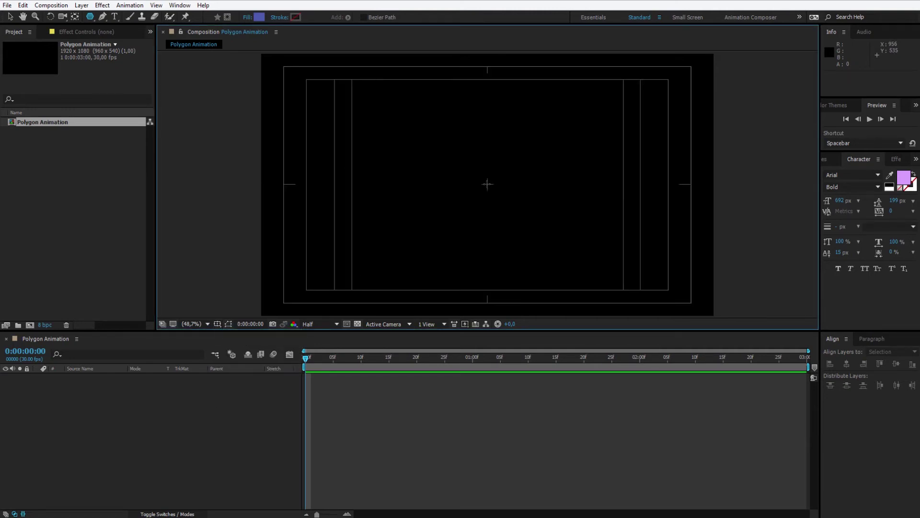
pyautogui.moveTo(487, 184); pyautogui.dragTo(518, 214)
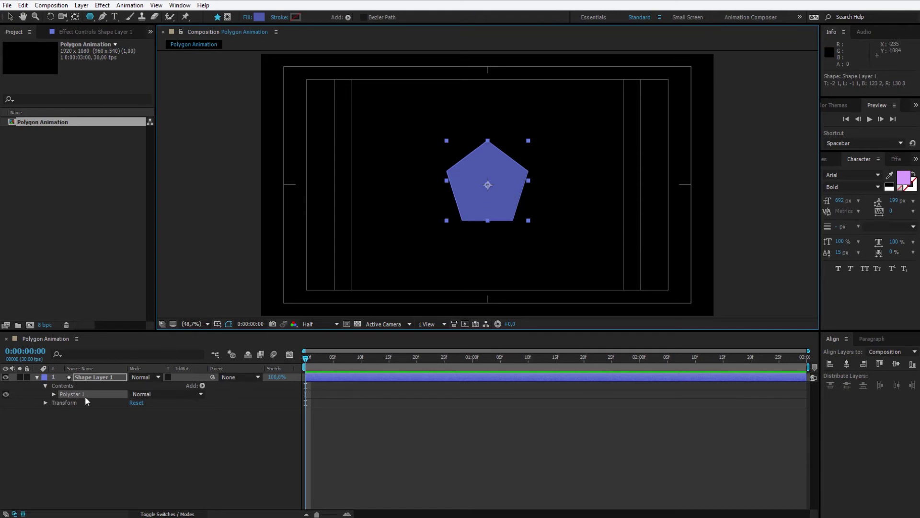
# Step: Nudge the pentagon slightly down, collapse Shape Layer 1, duplicate it into six layers and select them all
pyautogui.click(94, 381)
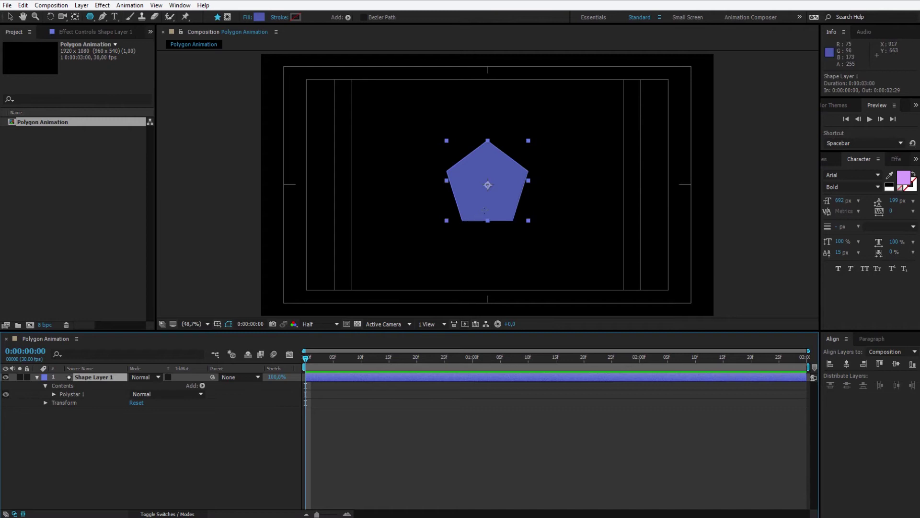
pyautogui.press('v')
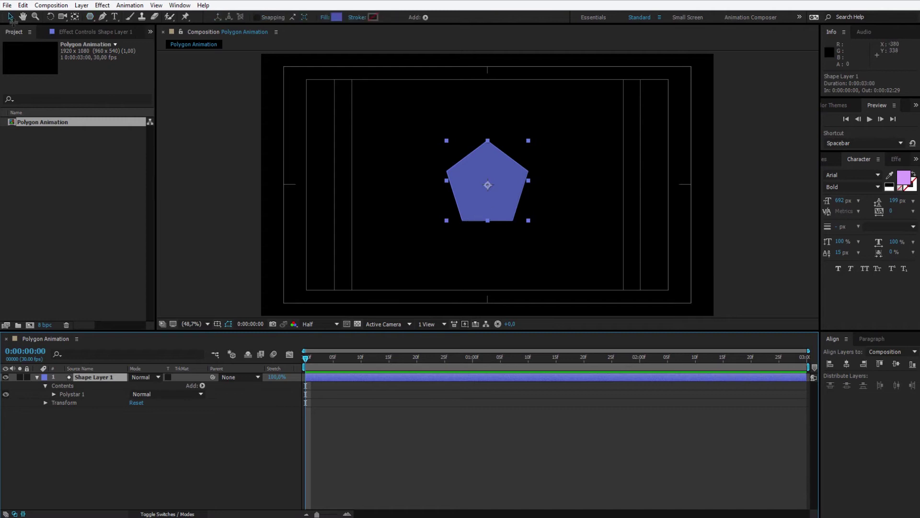
pyautogui.moveTo(486, 198); pyautogui.dragTo(489, 216)
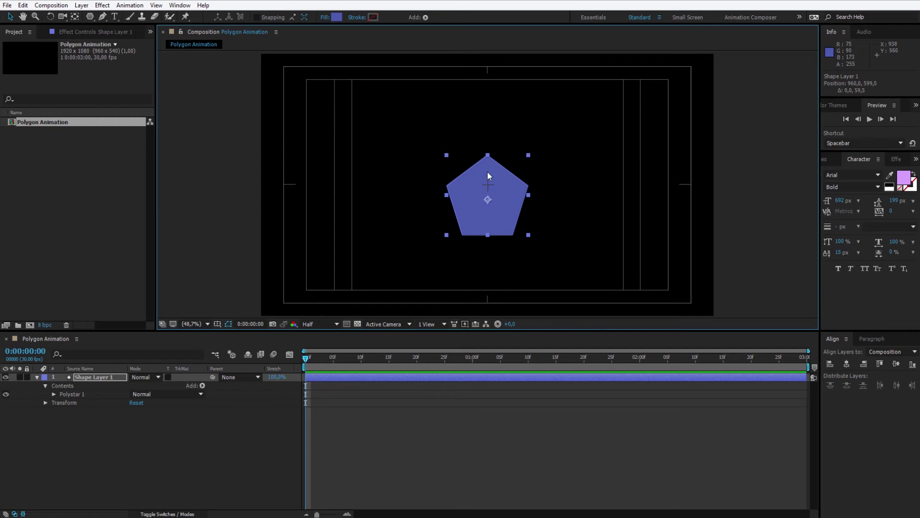
pyautogui.press('u')
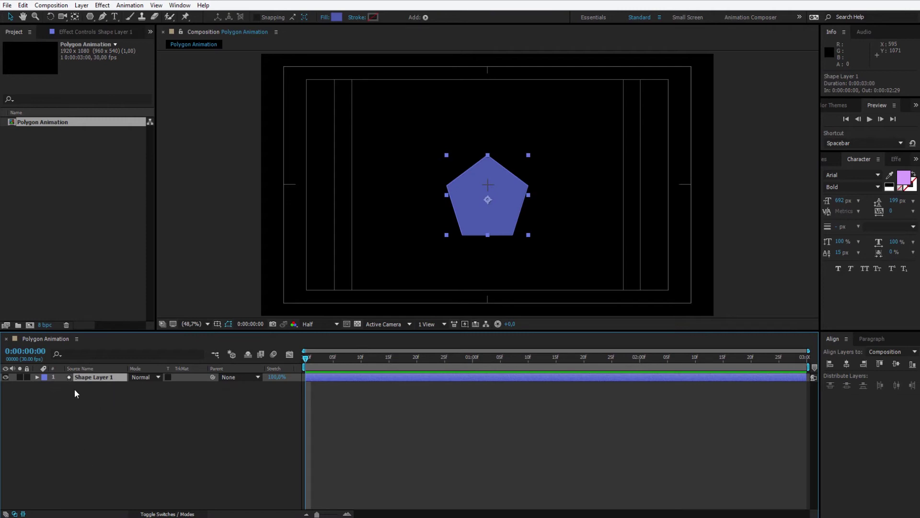
pyautogui.hotkey('ctrl', 'd')
pyautogui.hotkey('ctrl', 'd')
pyautogui.hotkey('ctrl', 'd')
pyautogui.hotkey('ctrl', 'd')
pyautogui.hotkey('ctrl', 'd')
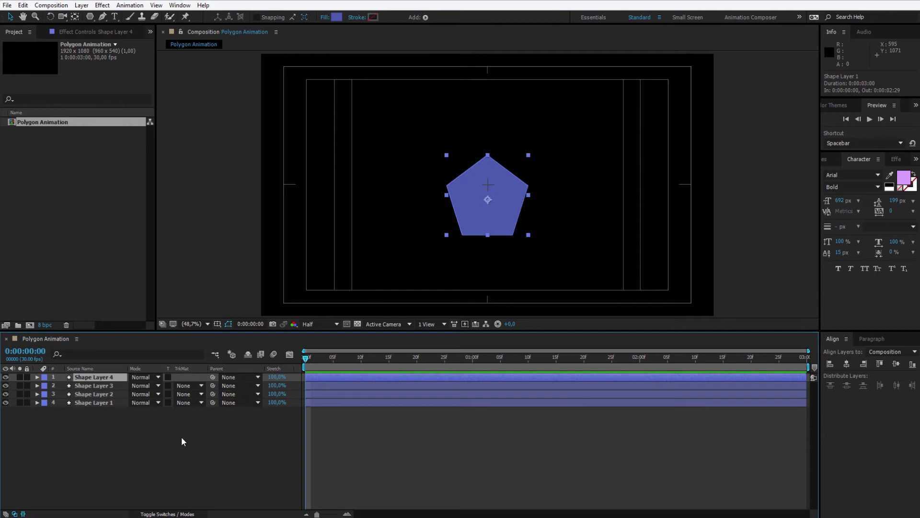
pyautogui.hotkey('ctrl', 'a')
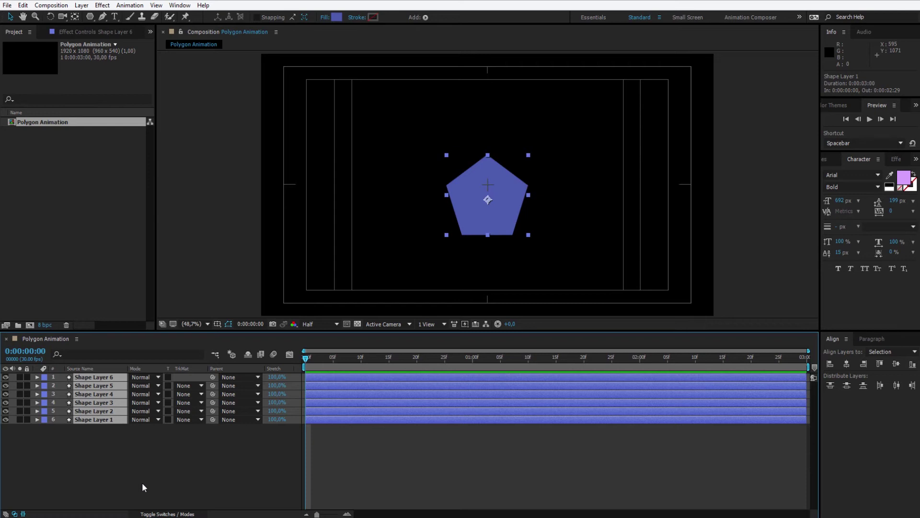
# Step: Show Scale for all layers, shrink Shape Layer 1 to 84.5% and set Shape Layer 2 to 140%
pyautogui.press('s')
pyautogui.click(152, 492)
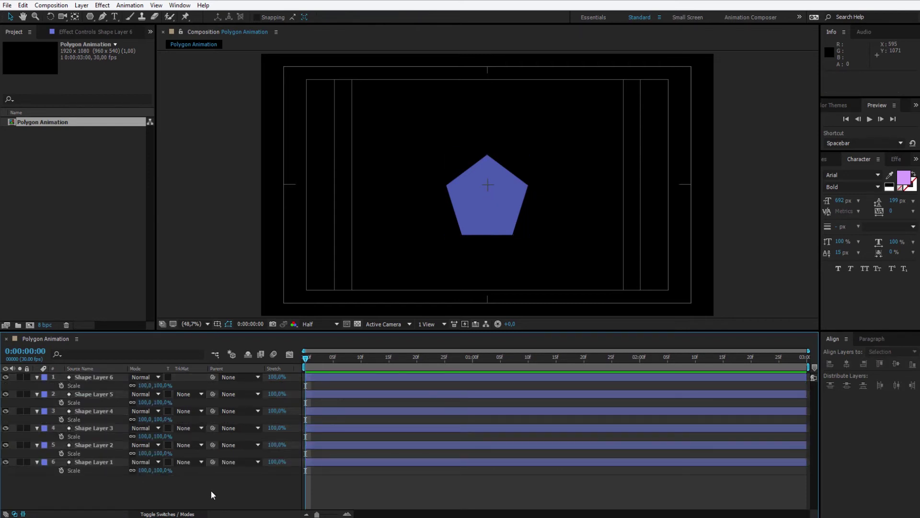
pyautogui.click(162, 454)
pyautogui.write('200')
pyautogui.press('Return')
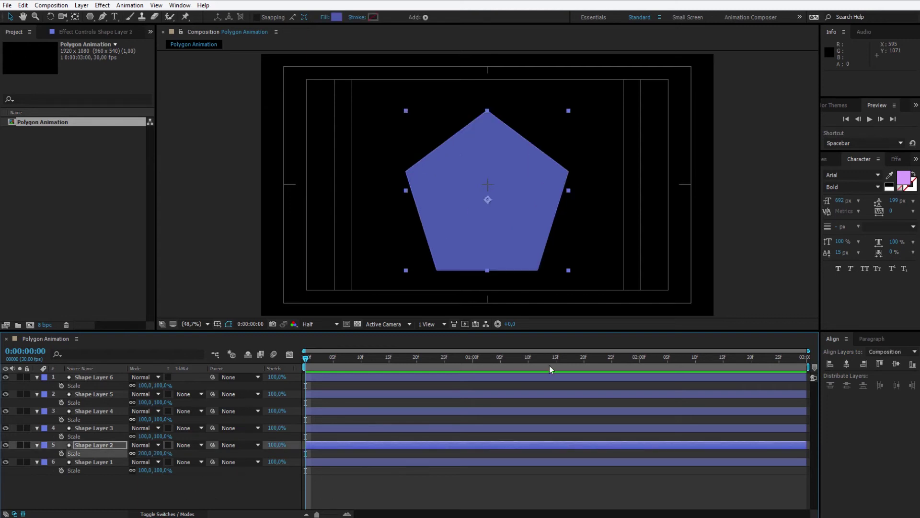
pyautogui.hotkey('ctrl', 'z')
pyautogui.moveTo(152, 470); pyautogui.dragTo(134, 471)
pyautogui.click(161, 453)
pyautogui.write('140')
pyautogui.press('Return')
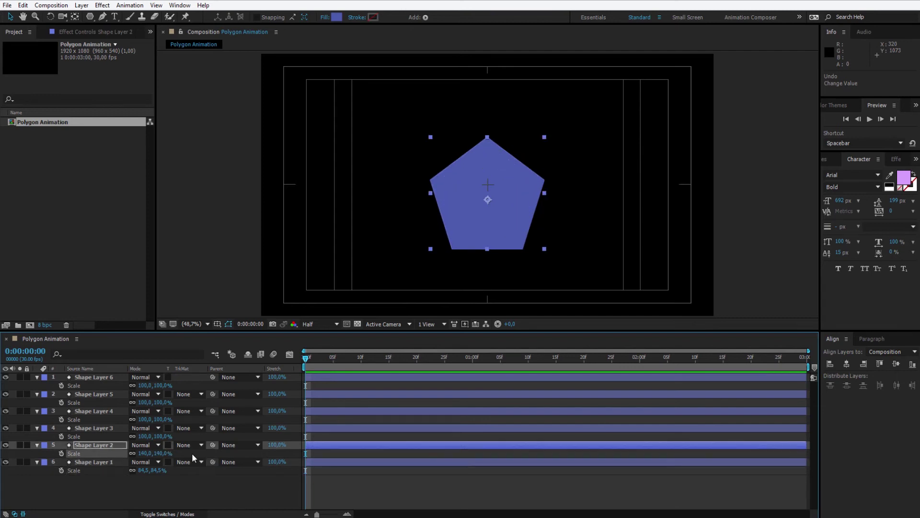
# Step: Set Shape Layers 3, 4, 5 and 6 to 220%, 300%, 380% and 450% scale
pyautogui.click(160, 436)
pyautogui.write('220')
pyautogui.press('Return')
pyautogui.click(159, 419)
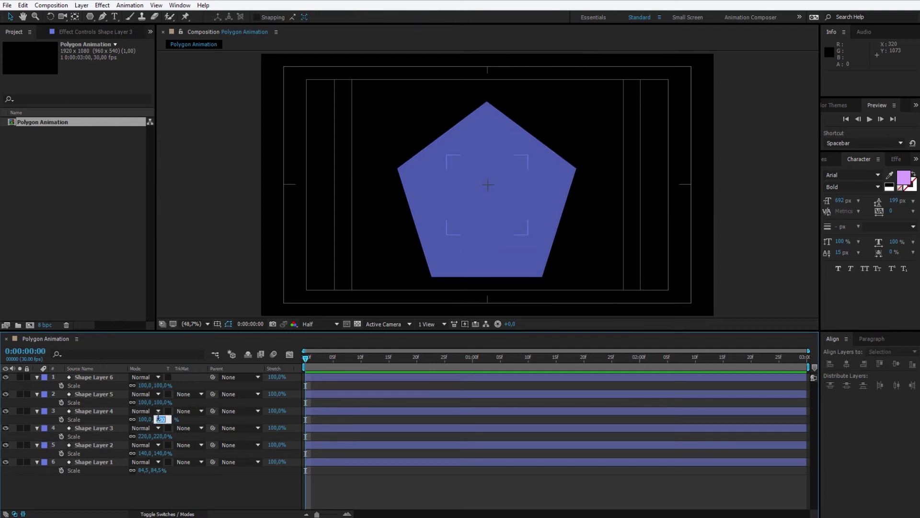
pyautogui.write('300')
pyautogui.press('Return')
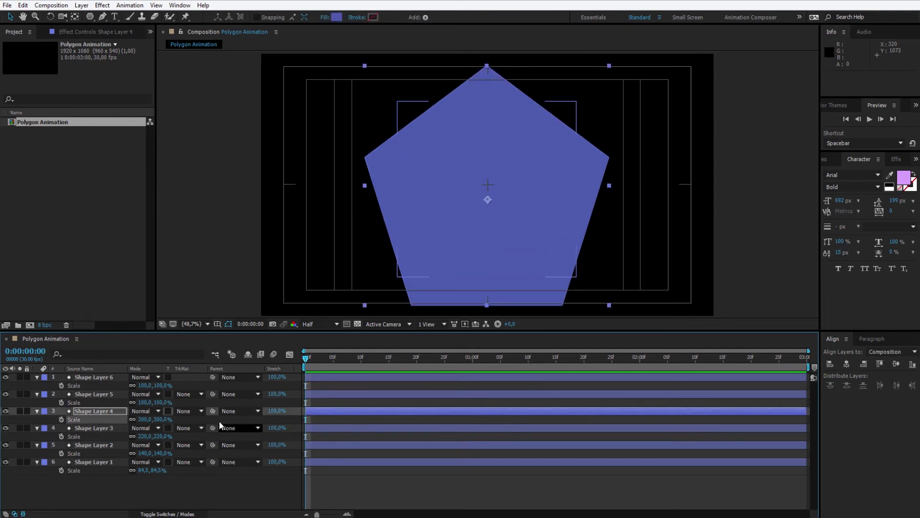
pyautogui.click(157, 402)
pyautogui.write('380')
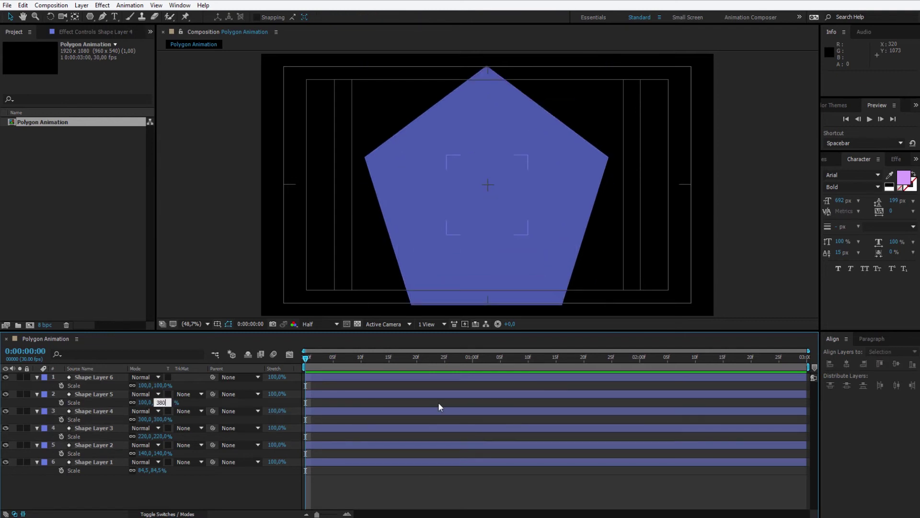
pyautogui.press('Return')
pyautogui.click(161, 385)
pyautogui.write('4')
pyautogui.press('Return')
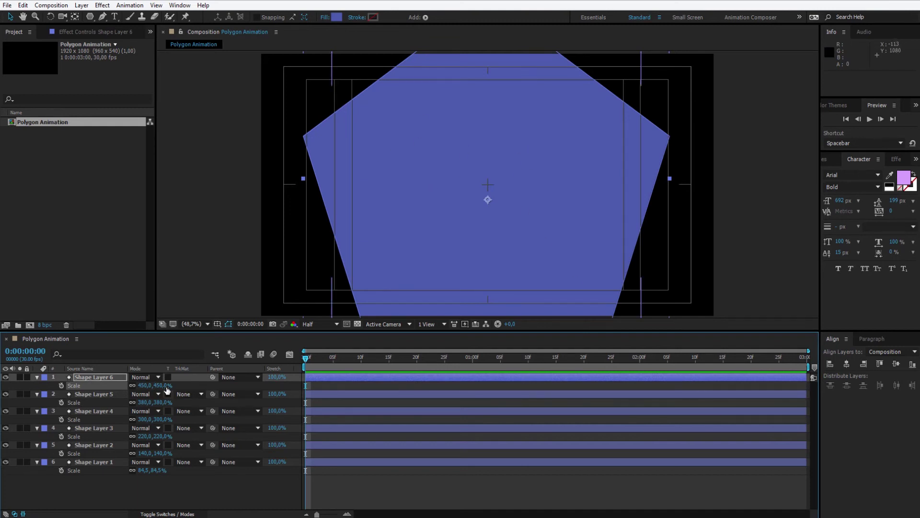
# Step: Enlarge Shape Layer 6 to 756% and Shape Layer 4 to 400%, then reveal Rotation for all layers
pyautogui.moveTo(162, 384); pyautogui.dragTo(320, 310)
pyautogui.press(',')
pyautogui.press(',')
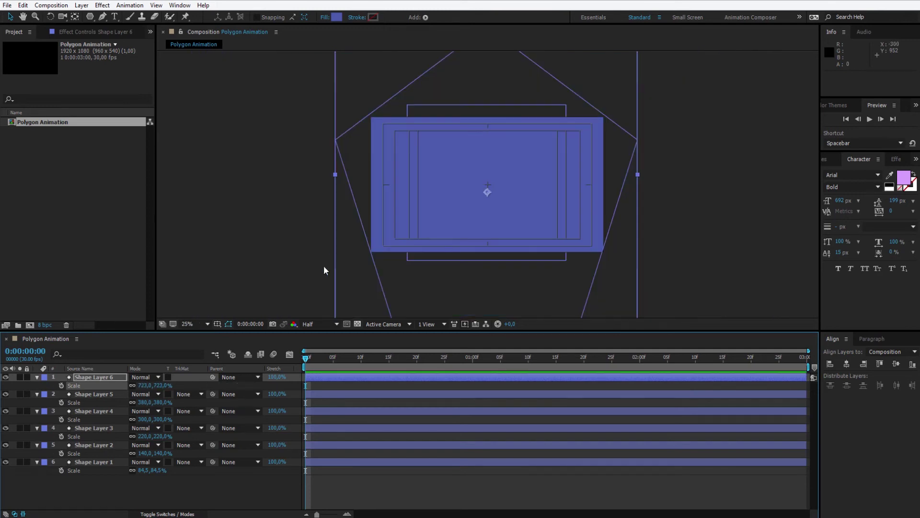
pyautogui.moveTo(173, 382); pyautogui.dragTo(229, 402)
pyautogui.moveTo(164, 419); pyautogui.dragTo(197, 419)
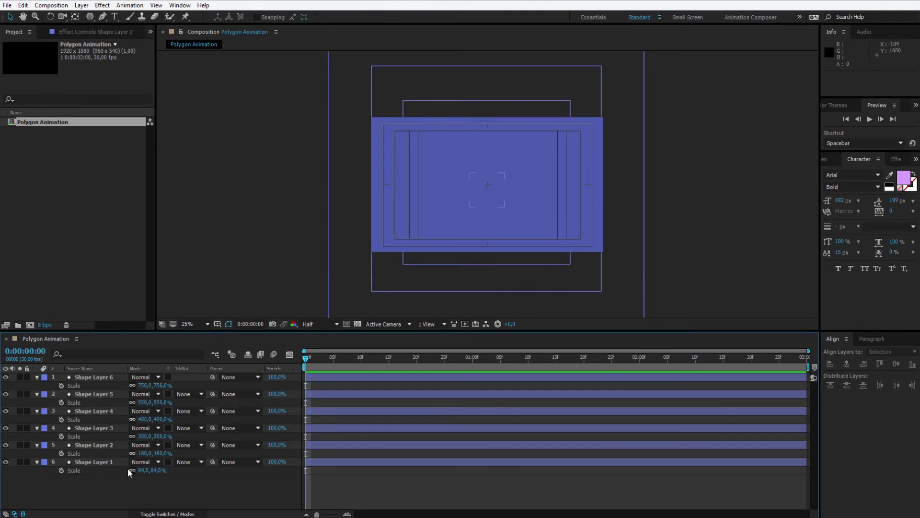
pyautogui.hotkey('ctrl', 'a')
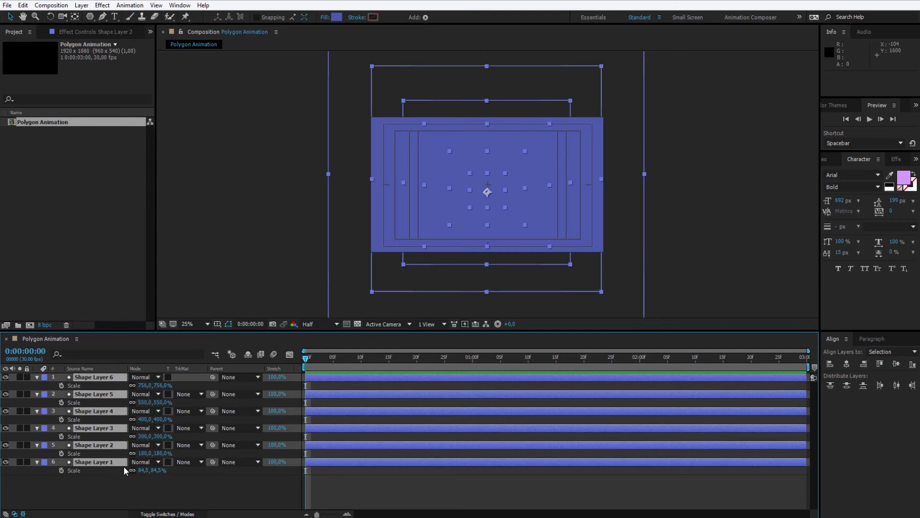
pyautogui.hotkey('shift', 'r')
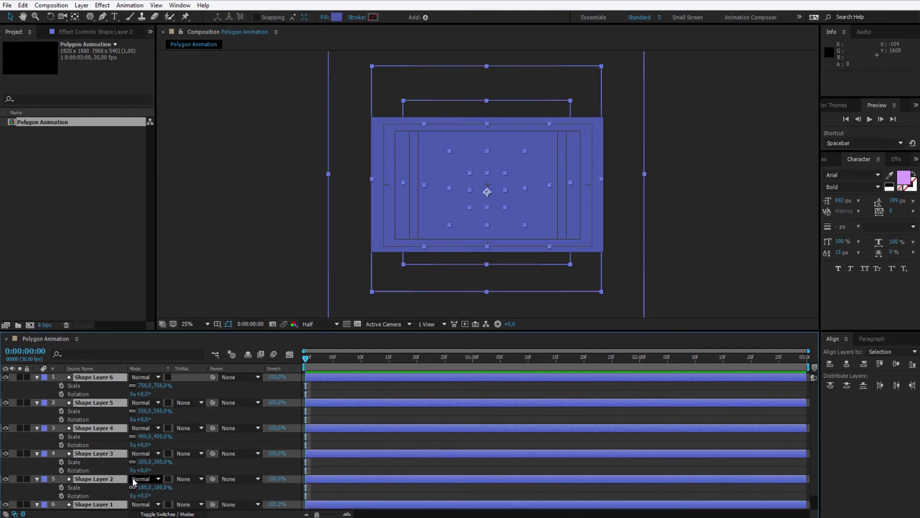
# Step: At frame 25, add Scale and Rotation keyframes on all six layers
pyautogui.moveTo(171, 331); pyautogui.dragTo(171, 311)
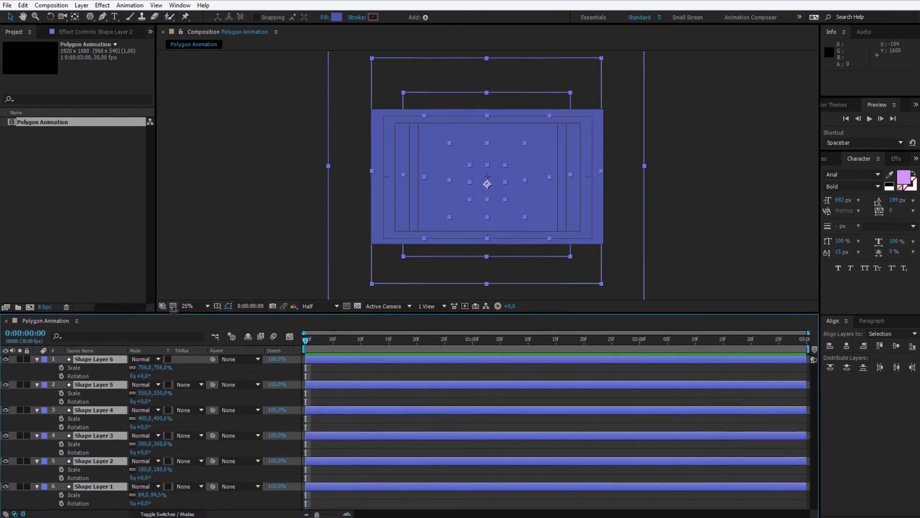
pyautogui.moveTo(382, 334); pyautogui.dragTo(445, 341)
pyautogui.moveTo(62, 365); pyautogui.dragTo(61, 504)
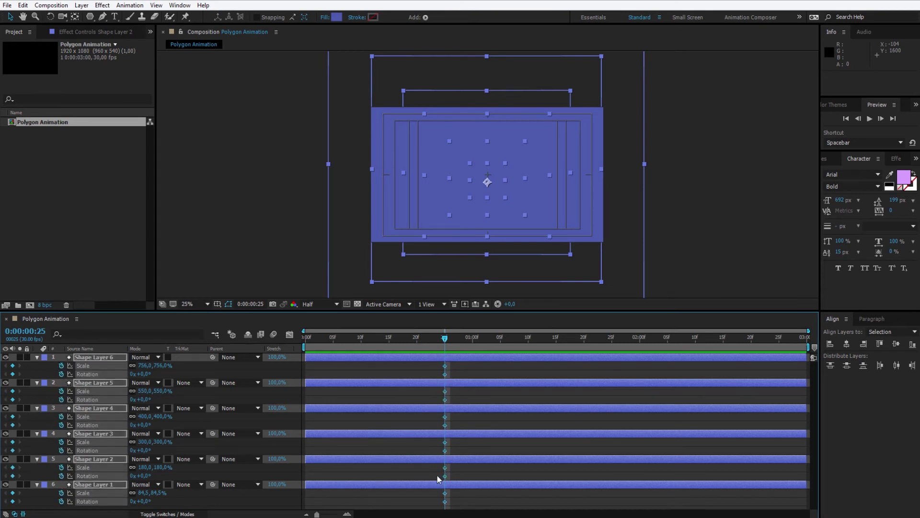
# Step: At frame 0, set every layer's Scale to 0%
pyautogui.moveTo(445, 339); pyautogui.dragTo(305, 340)
pyautogui.click(321, 363)
pyautogui.click(87, 366)
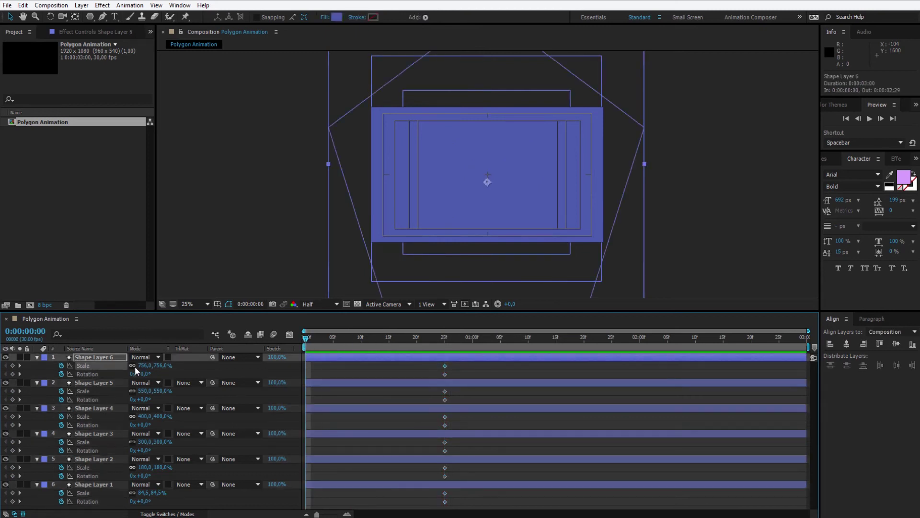
pyautogui.click(140, 365)
pyautogui.write('0')
pyautogui.press('Return')
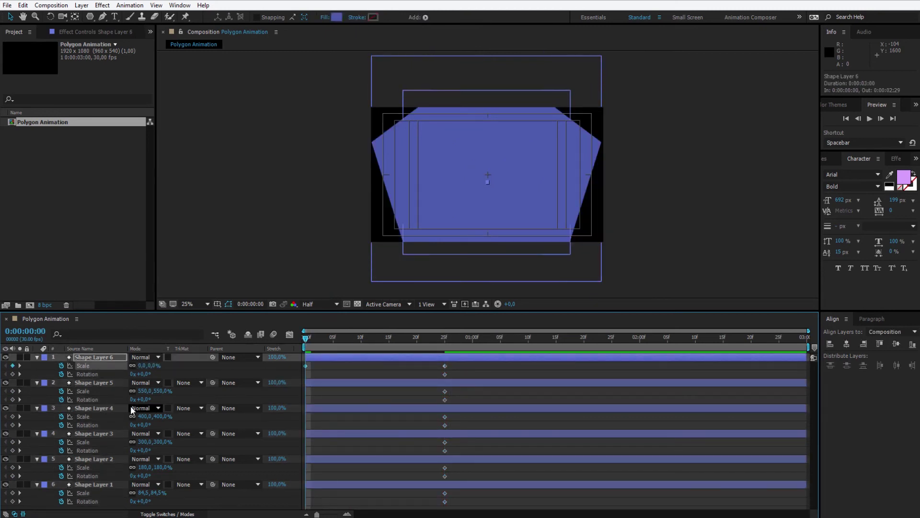
pyautogui.click(144, 390)
pyautogui.write('0')
pyautogui.press('Return')
pyautogui.click(147, 416)
pyautogui.write('0')
pyautogui.press('Return')
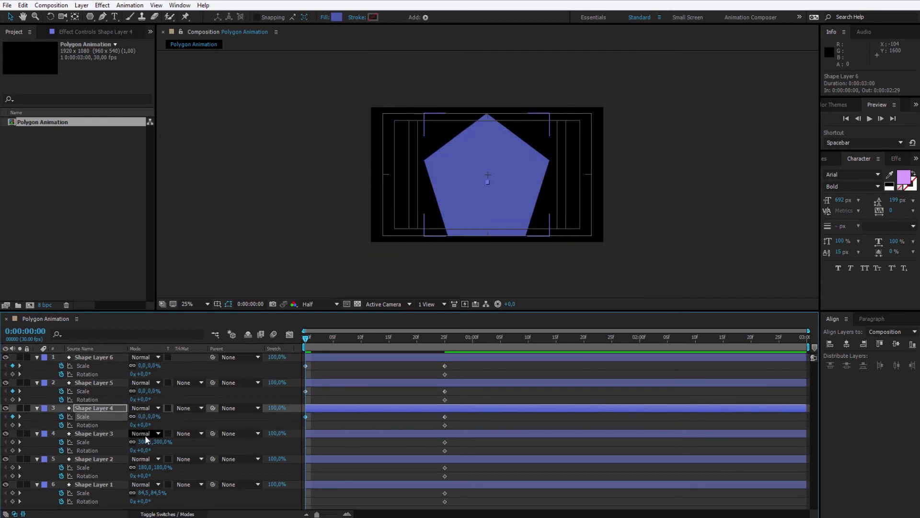
pyautogui.click(144, 441)
pyautogui.write('0')
pyautogui.press('Return')
pyautogui.click(144, 467)
pyautogui.write('0')
pyautogui.press('Return')
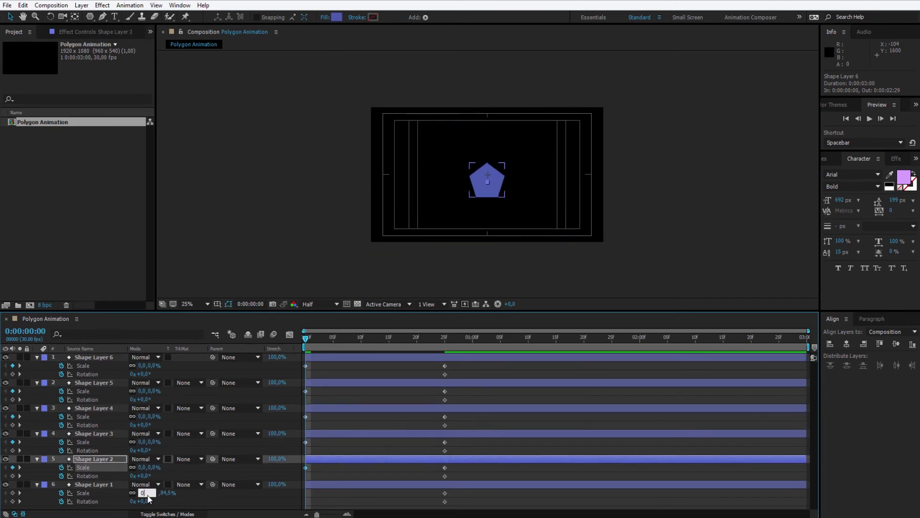
pyautogui.click(144, 492)
pyautogui.write('0')
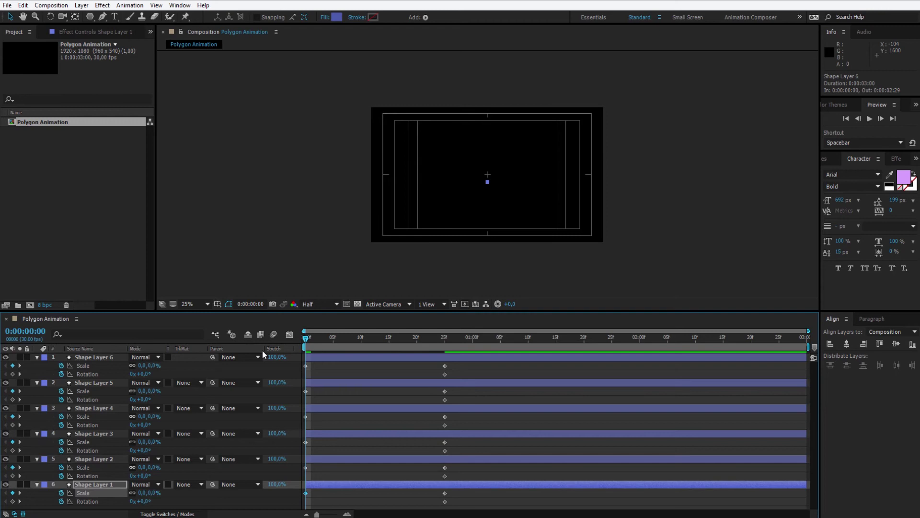
# Step: At frame 0, set every layer's Rotation to 80°
pyautogui.click(145, 374)
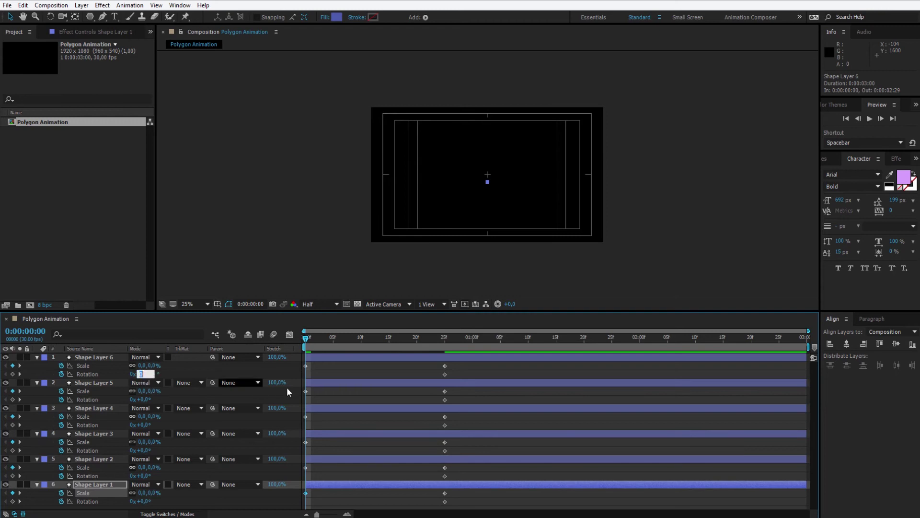
pyautogui.write('80')
pyautogui.press('Return')
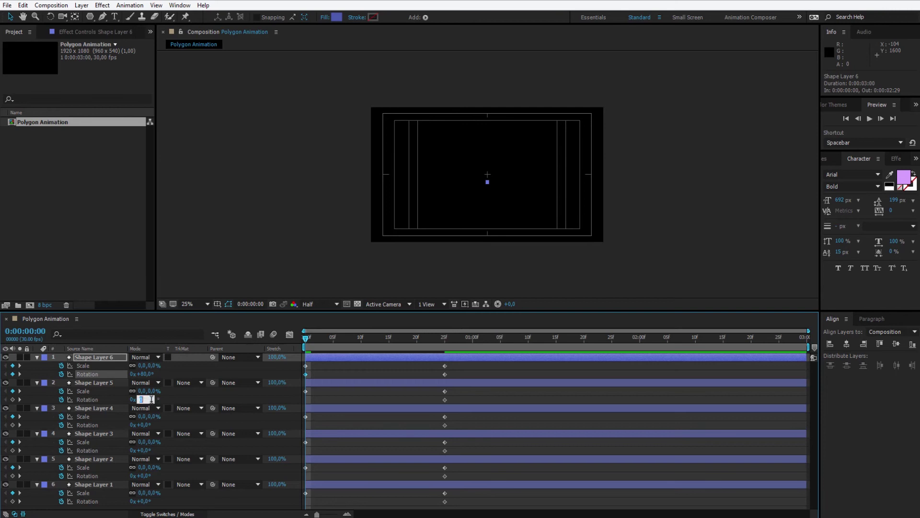
pyautogui.write('80')
pyautogui.click(144, 425)
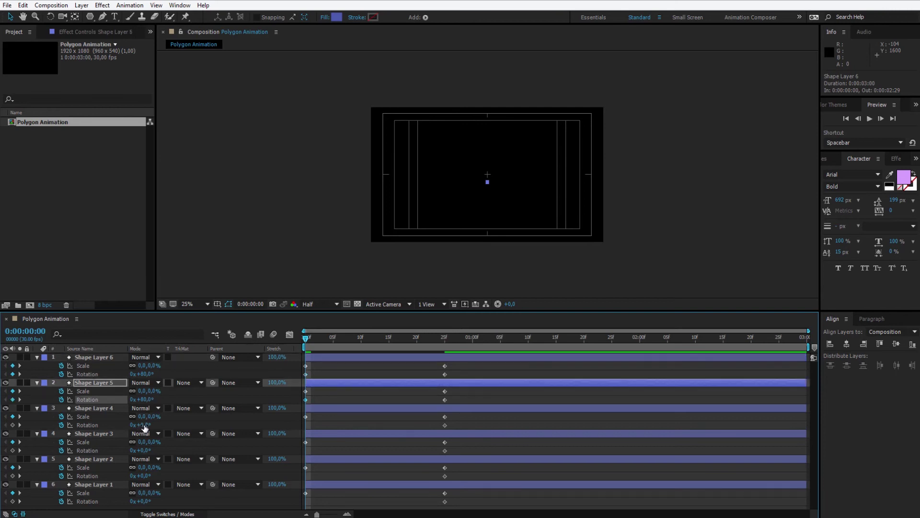
pyautogui.write('80')
pyautogui.press('Return')
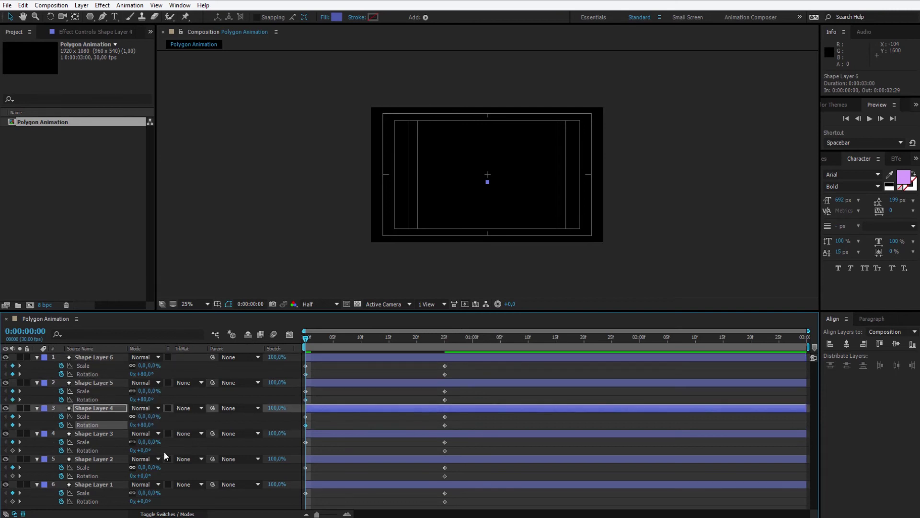
pyautogui.click(142, 451)
pyautogui.write('80')
pyautogui.press('Return')
pyautogui.click(143, 476)
pyautogui.write('80')
pyautogui.press('Tab')
pyautogui.write('80')
pyautogui.press('Return')
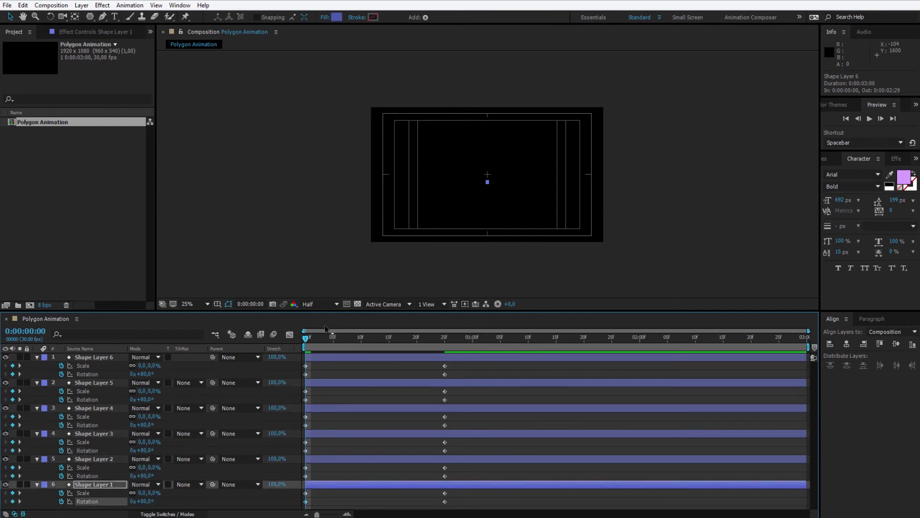
# Step: Preview the growing, spinning pentagons and inspect the fill colour of Shape Layer 1, the smallest pentagon
pyautogui.moveTo(308, 341); pyautogui.dragTo(444, 358)
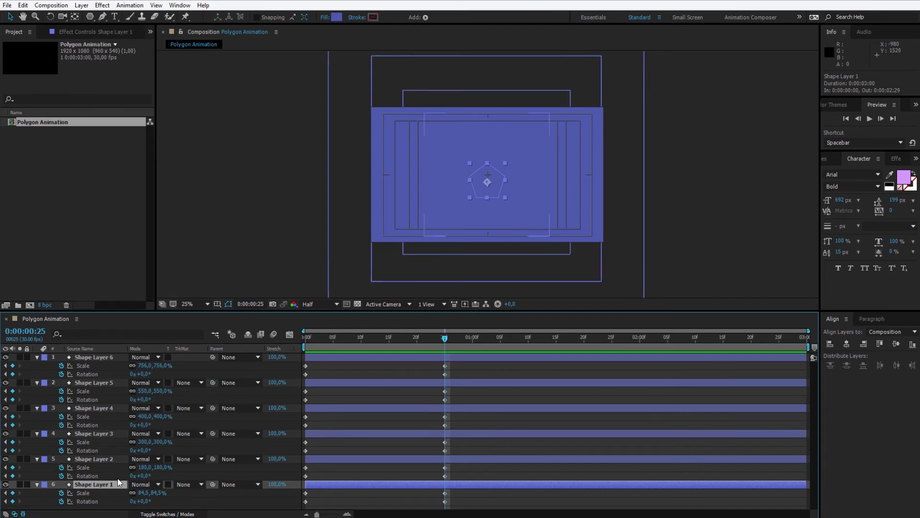
pyautogui.click(94, 459)
pyautogui.click(102, 434)
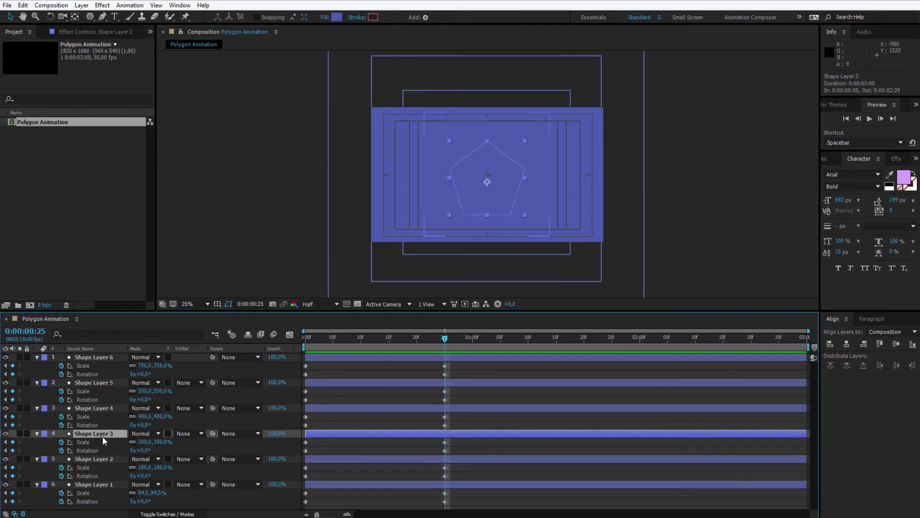
pyautogui.click(107, 483)
pyautogui.click(332, 19)
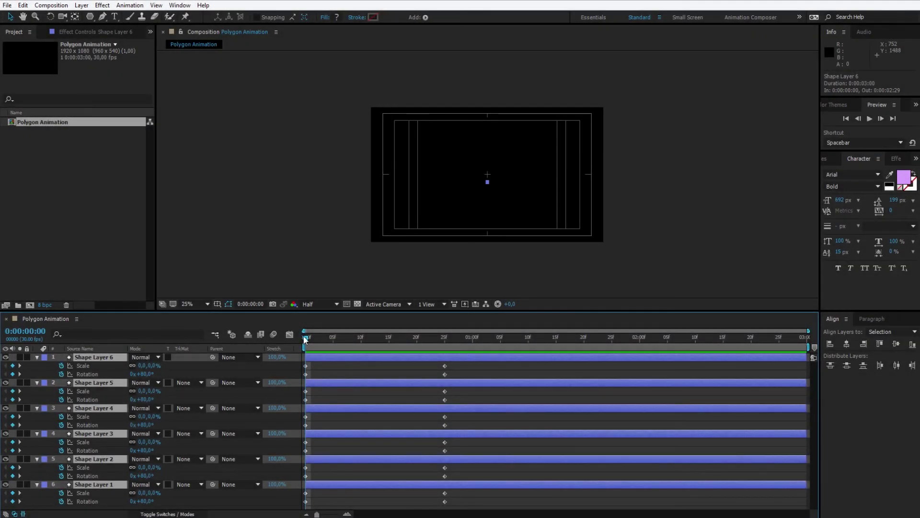
pyautogui.moveTo(305, 339); pyautogui.dragTo(359, 347)
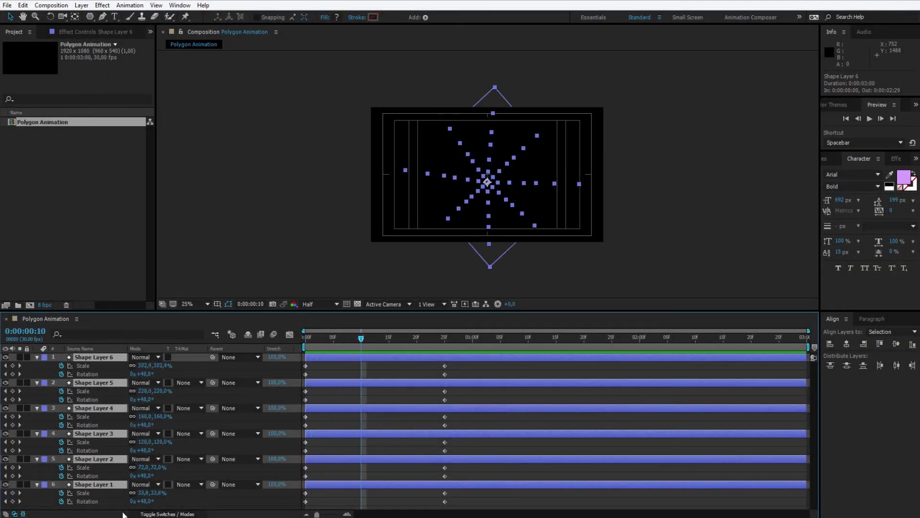
# Step: Move Shape Layers 1, 2 and 3 to the top of the stack in order
pyautogui.hotkey('ctrl', 'shift', 'a')
pyautogui.moveTo(100, 484); pyautogui.dragTo(111, 355)
pyautogui.moveTo(313, 338); pyautogui.dragTo(389, 338)
pyautogui.moveTo(95, 484); pyautogui.dragTo(123, 379)
pyautogui.moveTo(108, 482); pyautogui.dragTo(126, 455)
pyautogui.press('Home')
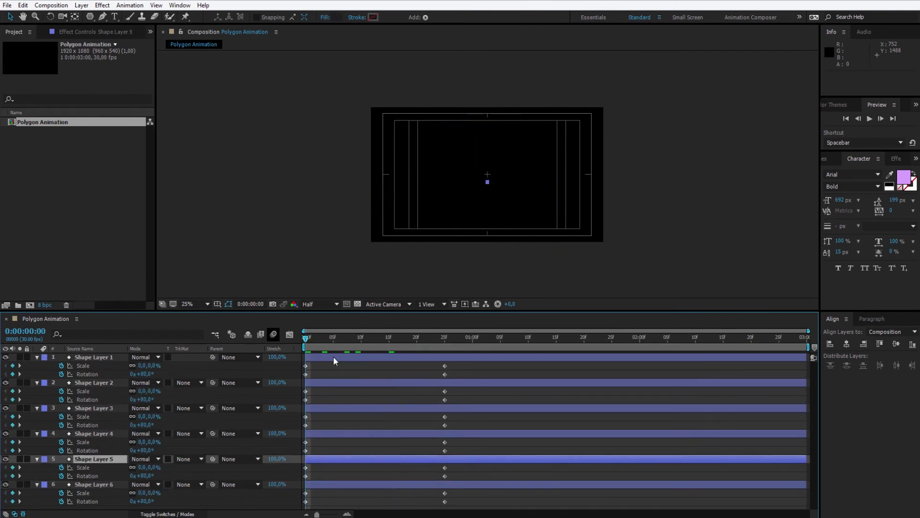
# Step: Preview the animation, then add Position keyframes on all layers at 0:00:01:10
pyautogui.moveTo(307, 341); pyautogui.dragTo(269, 338)
pyautogui.press('space')
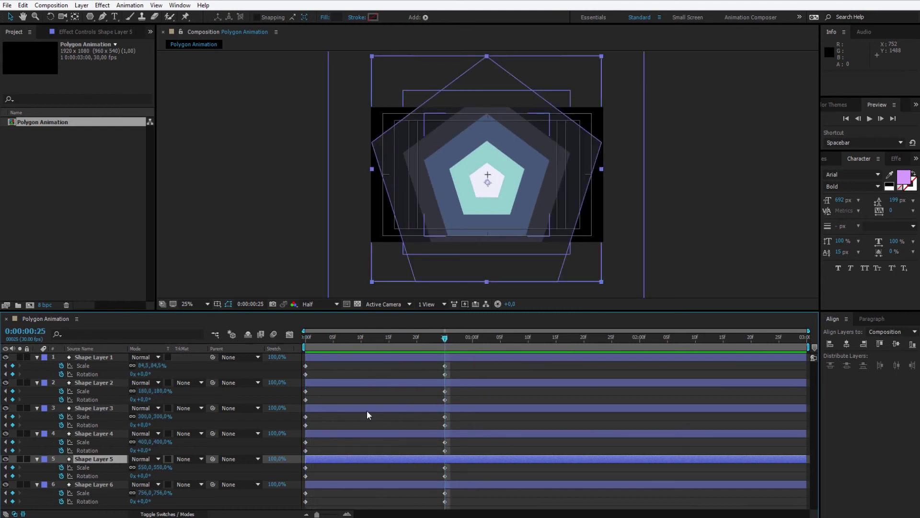
pyautogui.hotkey('ctrl', 'a')
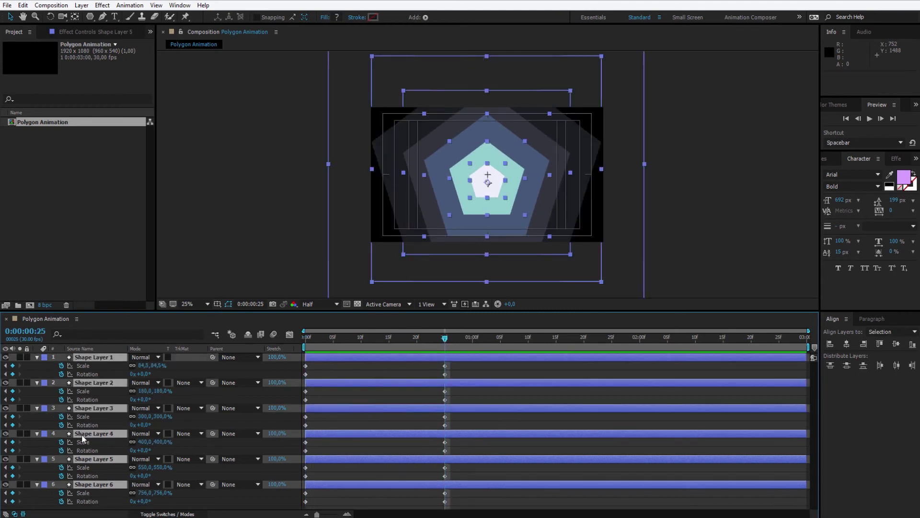
pyautogui.press('p')
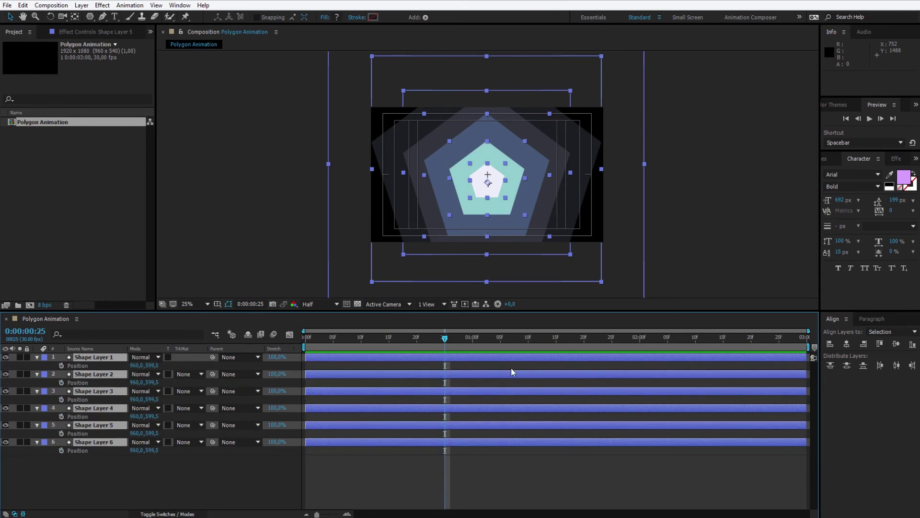
pyautogui.moveTo(493, 341); pyautogui.dragTo(530, 343)
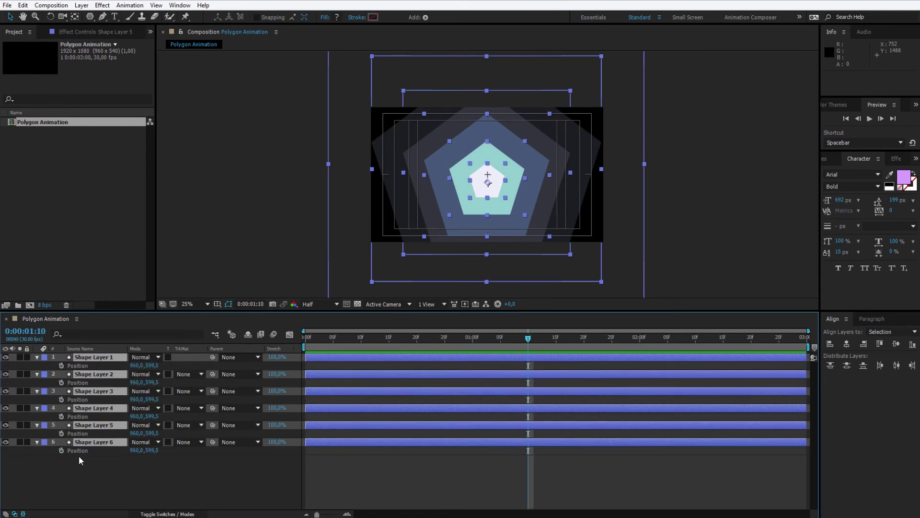
pyautogui.click(62, 366)
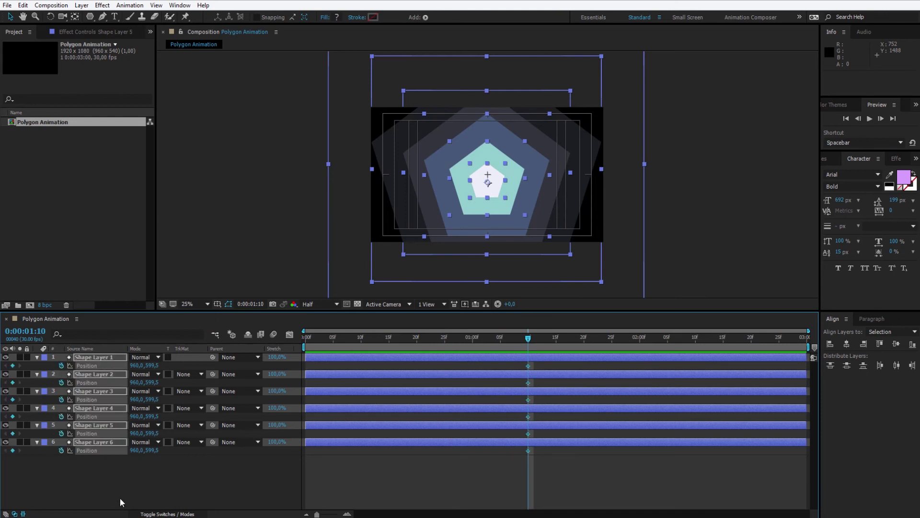
# Step: At 0:00:01:25, drag the Y Position down so all pentagons drop below the frame
pyautogui.press(',')
pyautogui.hotkey('ctrl', 'z')
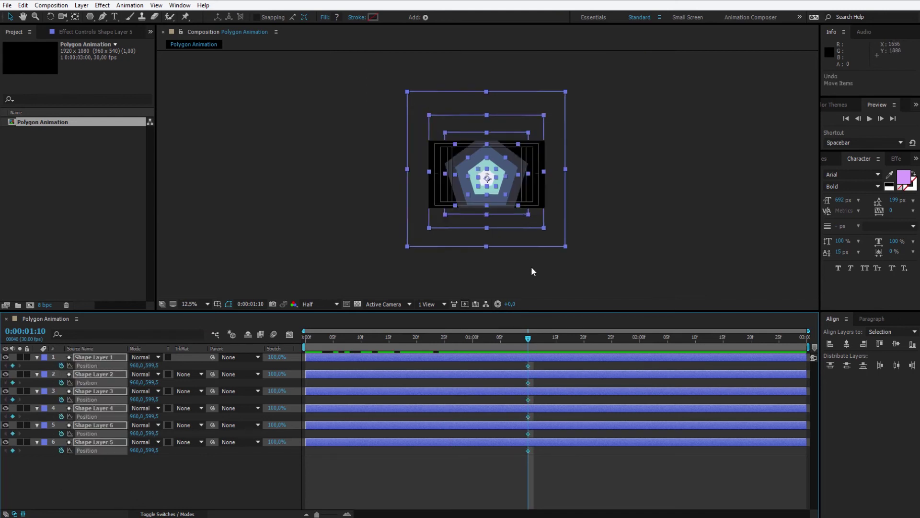
pyautogui.press(',')
pyautogui.moveTo(528, 341); pyautogui.dragTo(611, 347)
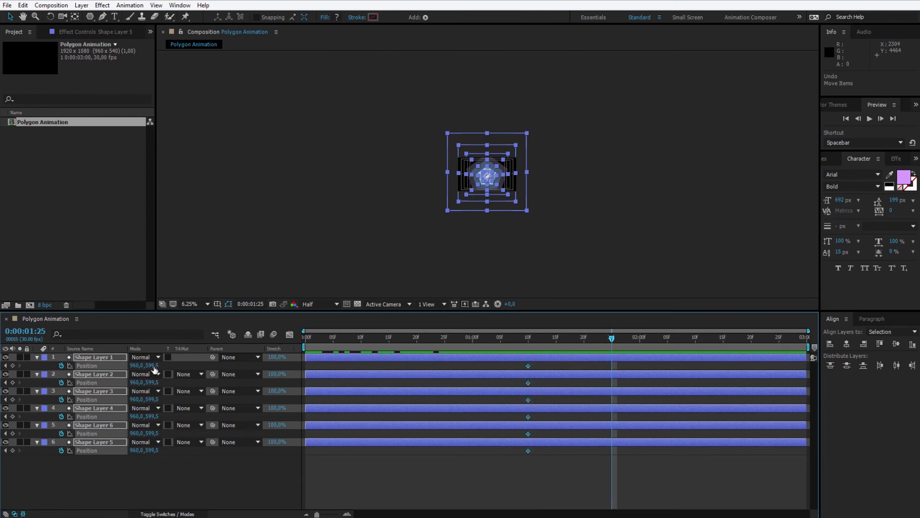
pyautogui.moveTo(152, 365); pyautogui.dragTo(162, 471)
pyautogui.click(165, 453)
# Step: Move Shape Layer 5 back above Shape Layer 6
pyautogui.click(163, 473)
pyautogui.moveTo(110, 439); pyautogui.dragTo(115, 424)
pyautogui.click(142, 470)
# Step: Play a preview of the animation from the first frame
pyautogui.scroll(1, 520, 238)
pyautogui.click(361, 338)
pyautogui.click(314, 338)
pyautogui.press('space')
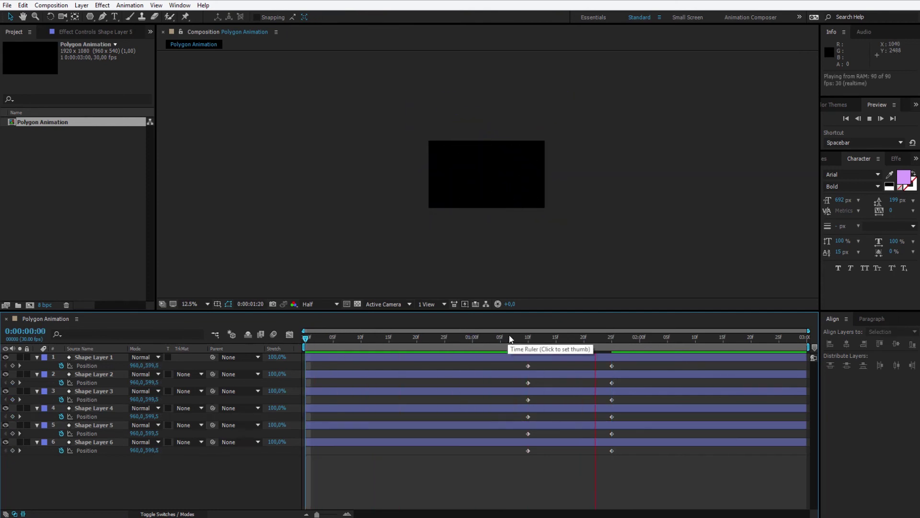
pyautogui.click(311, 337)
pyautogui.click(307, 336)
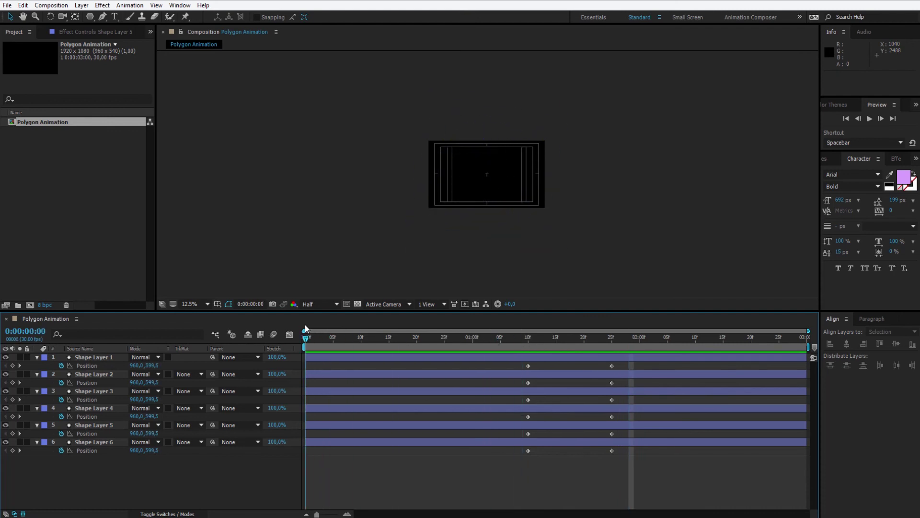
# Step: Select the ending Position keyframes and scrub through the drop
pyautogui.moveTo(657, 471); pyautogui.dragTo(515, 365)
pyautogui.click(523, 338)
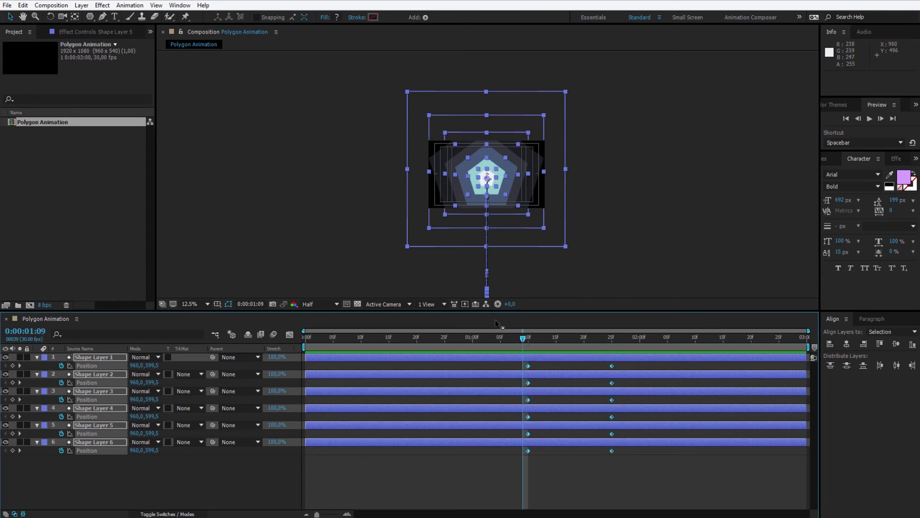
pyautogui.moveTo(522, 340); pyautogui.dragTo(545, 354)
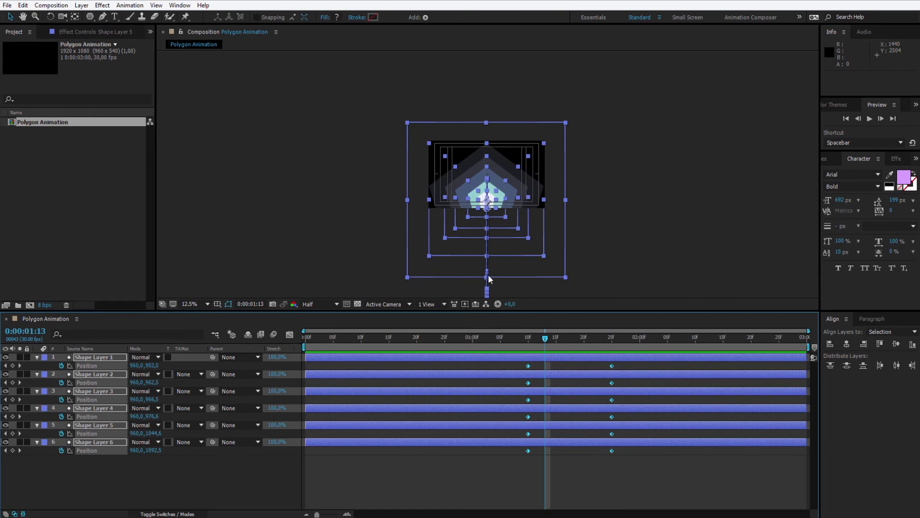
# Step: Apply Easy Ease to every layer's Position keyframes
pyautogui.click(290, 335)
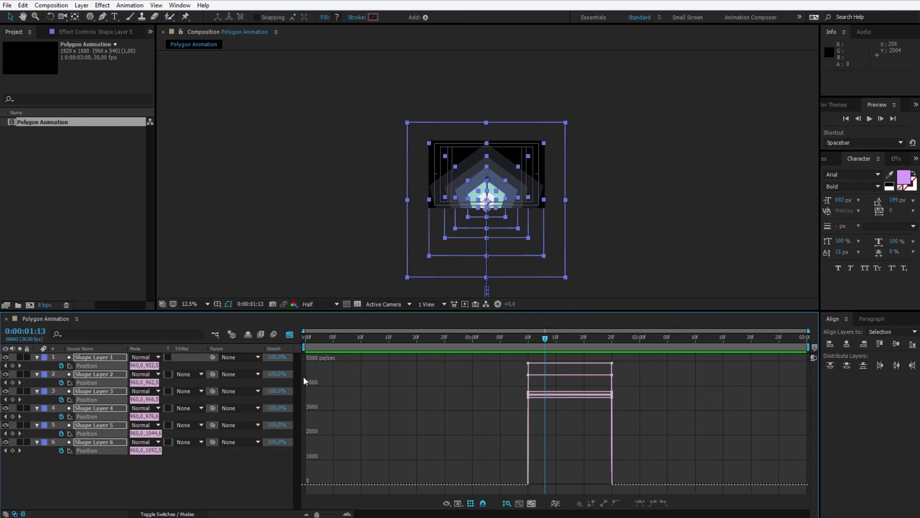
pyautogui.click(290, 334)
pyautogui.moveTo(644, 481); pyautogui.dragTo(524, 367)
pyautogui.rightClick(529, 368)
pyautogui.moveTo(623, 488)
pyautogui.click(690, 422)
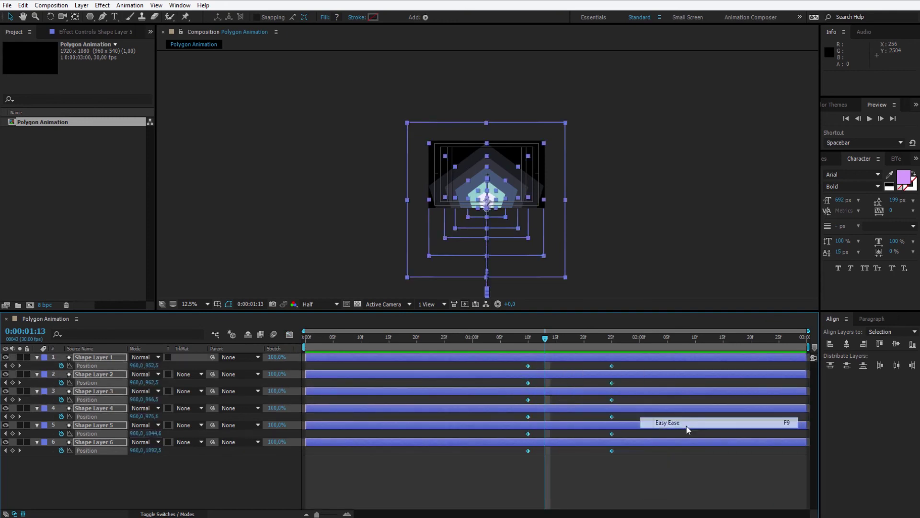
# Step: Pull the Position influence handles so drop speed peaks sharply near 15000 px/sec mid-fall
pyautogui.click(289, 335)
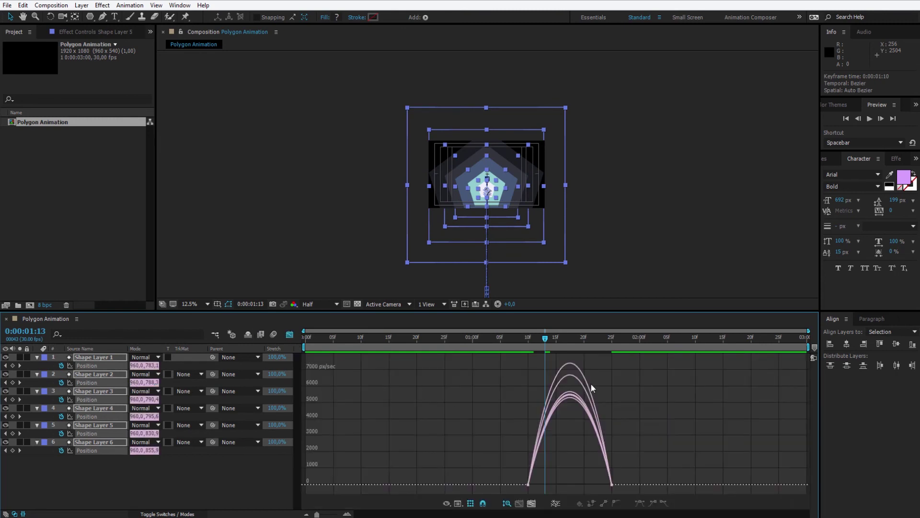
pyautogui.moveTo(667, 448); pyautogui.dragTo(510, 502)
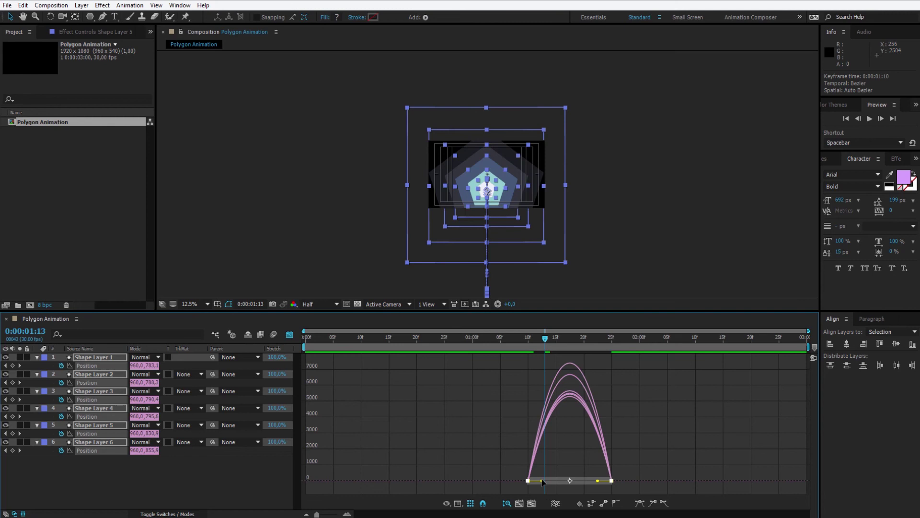
pyautogui.moveTo(669, 453); pyautogui.dragTo(584, 481)
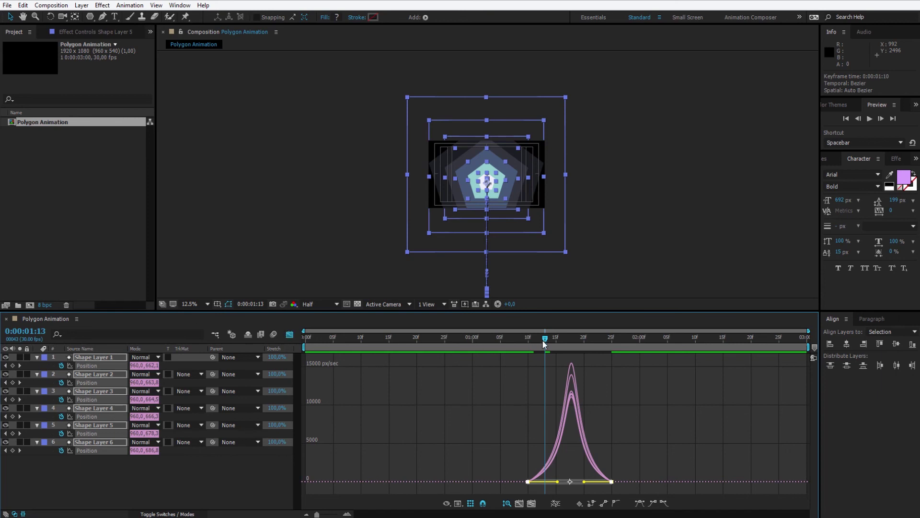
pyautogui.moveTo(546, 341)
pyautogui.mouseDown()
pyautogui.moveTo(567, 345)
pyautogui.moveTo(527, 344)
pyautogui.mouseUp()
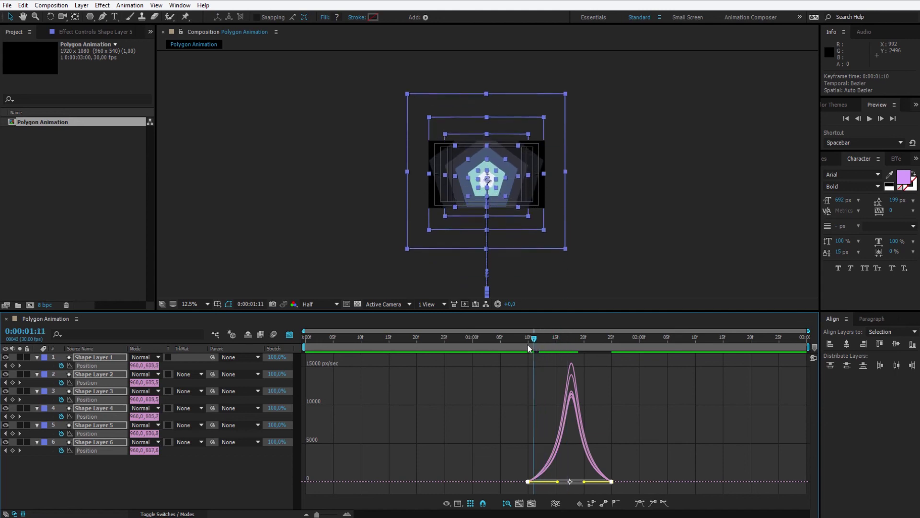
pyautogui.click(544, 340)
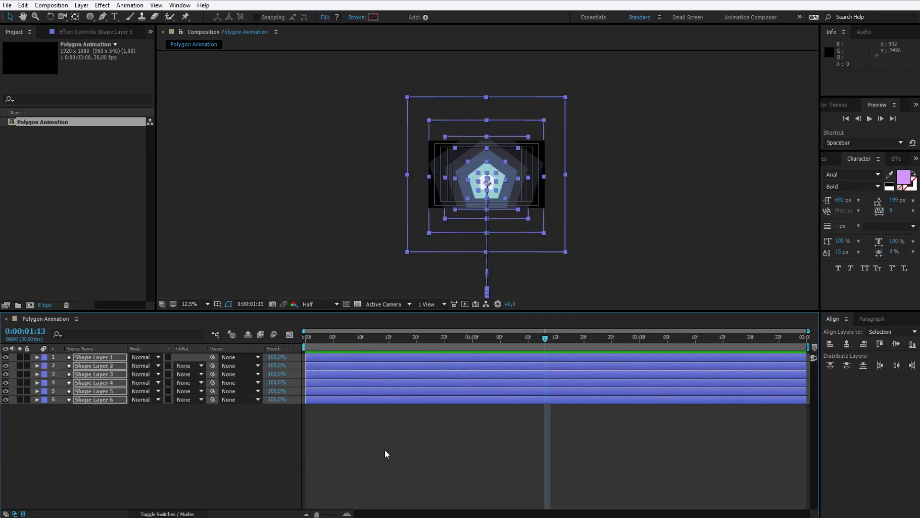
# Step: Reveal all animated properties and apply Easy Ease to the Scale and Rotation keyframes
pyautogui.press('u')
pyautogui.press('Home')
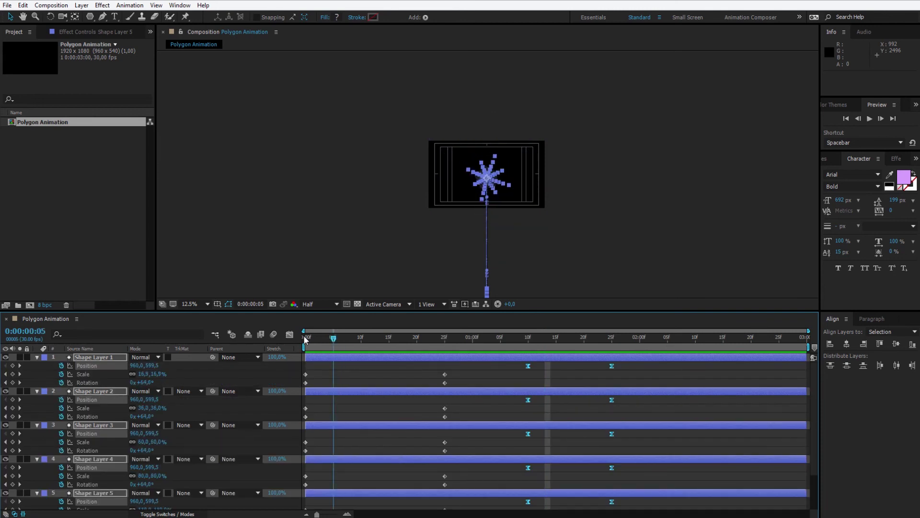
pyautogui.press('space')
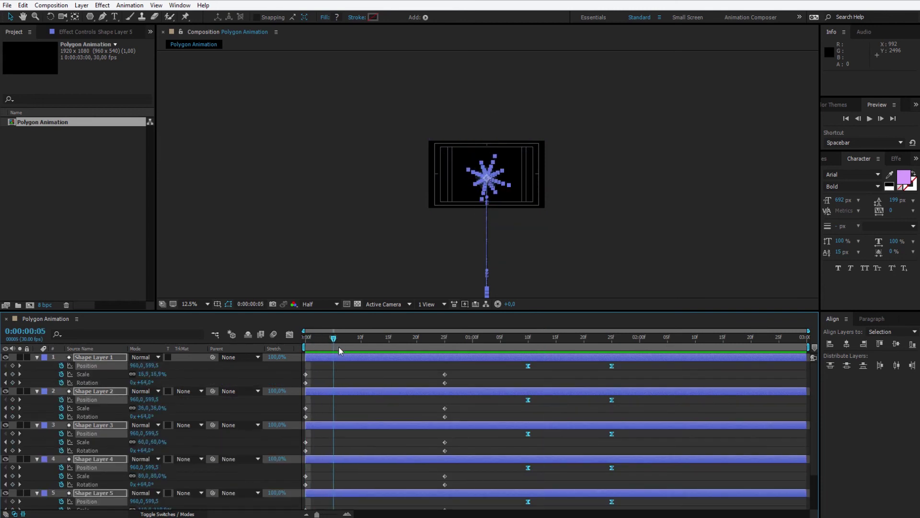
pyautogui.moveTo(478, 370); pyautogui.dragTo(302, 479)
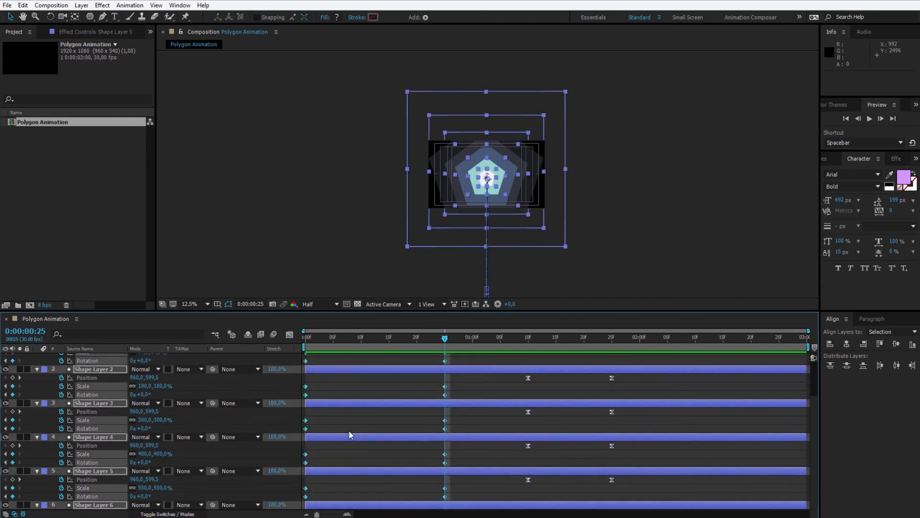
pyautogui.scroll(3, 336, 431)
pyautogui.rightClick(305, 374)
pyautogui.moveTo(354, 496)
pyautogui.click(461, 430)
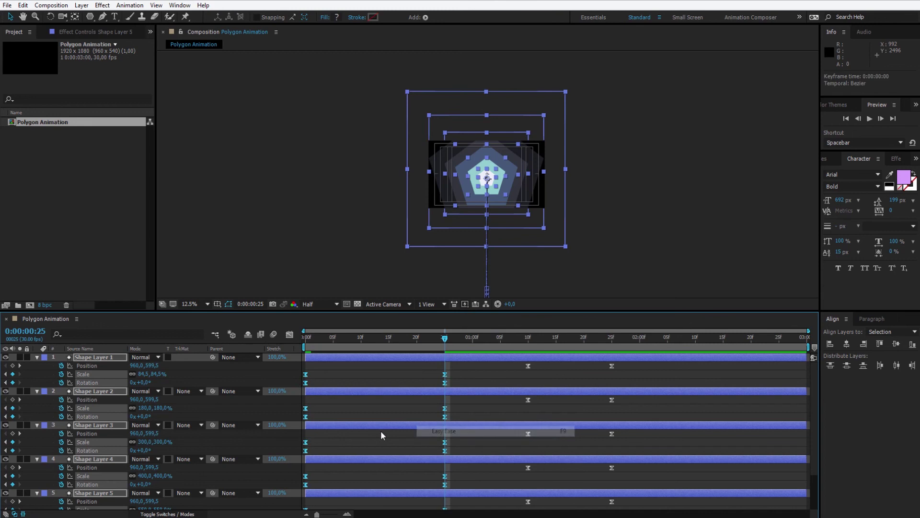
# Step: Skew the Scale and Rotation speed curves toward the start, then preview the result
pyautogui.click(290, 334)
pyautogui.moveTo(474, 458); pyautogui.dragTo(281, 477)
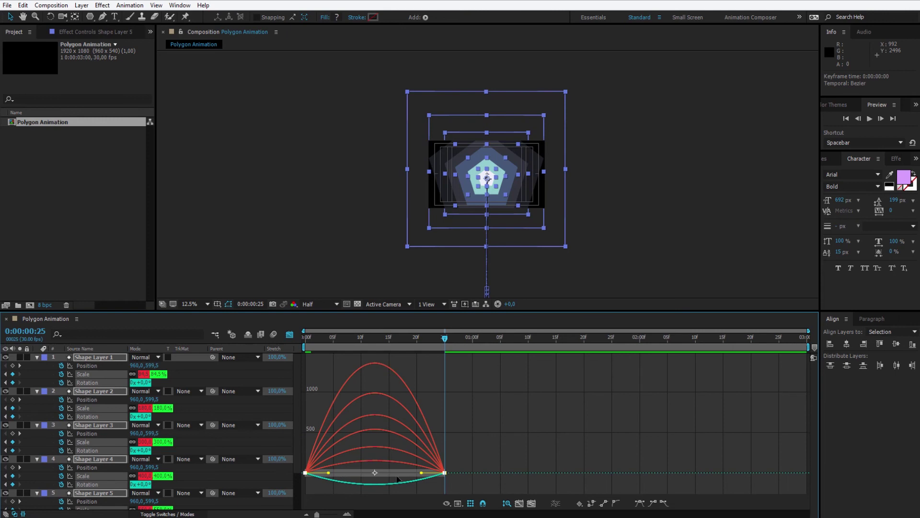
pyautogui.moveTo(421, 473); pyautogui.dragTo(397, 475)
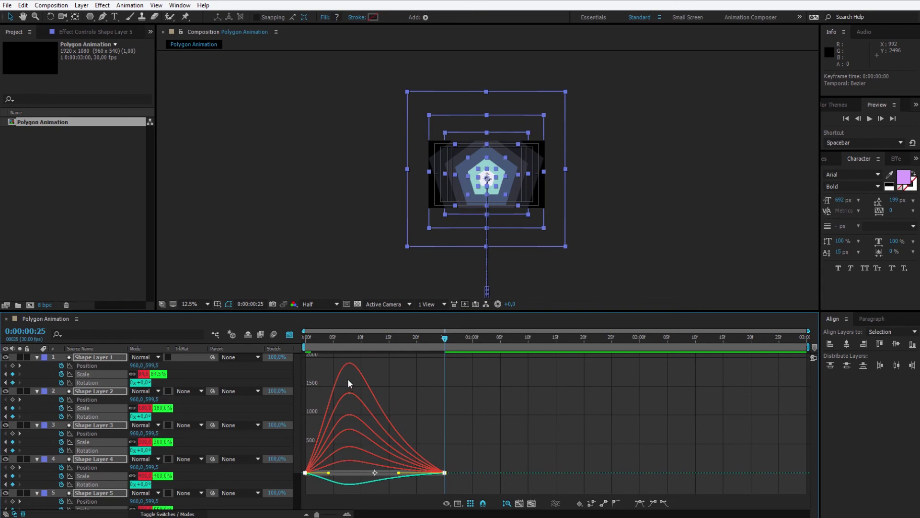
pyautogui.press('space')
# Step: Deselect the Scale and Rotation keyframes, collapse the animated properties and clear the layer selection
pyautogui.click(289, 334)
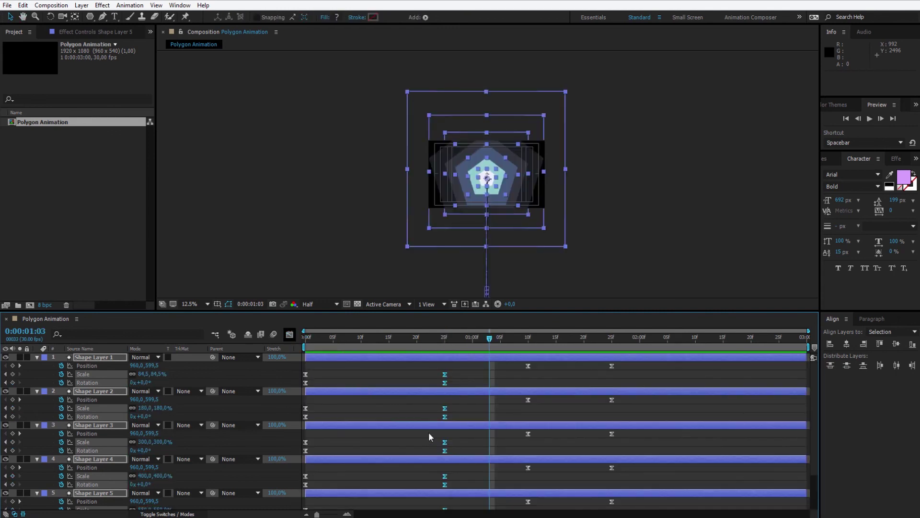
pyautogui.click(426, 433)
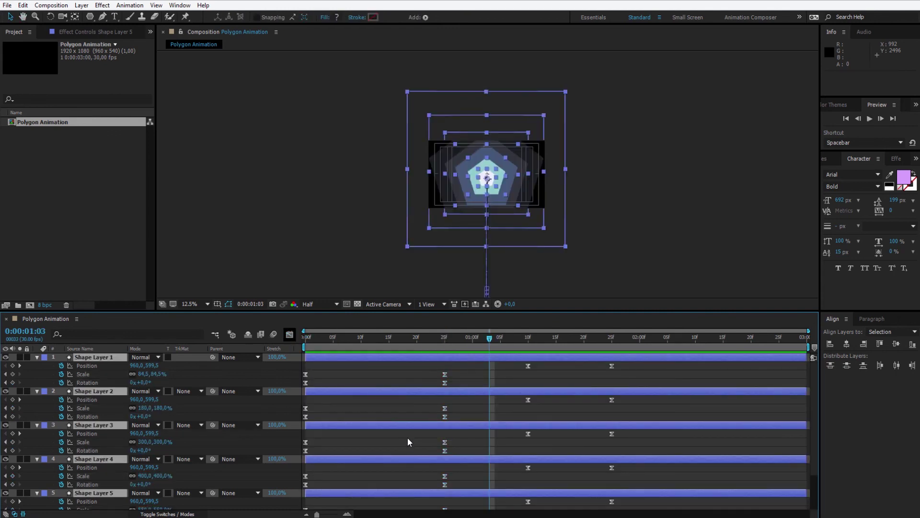
pyautogui.press('u')
pyautogui.click(399, 452)
# Step: Select Shape Layers 1–5 and shift them one frame later
pyautogui.click(316, 358)
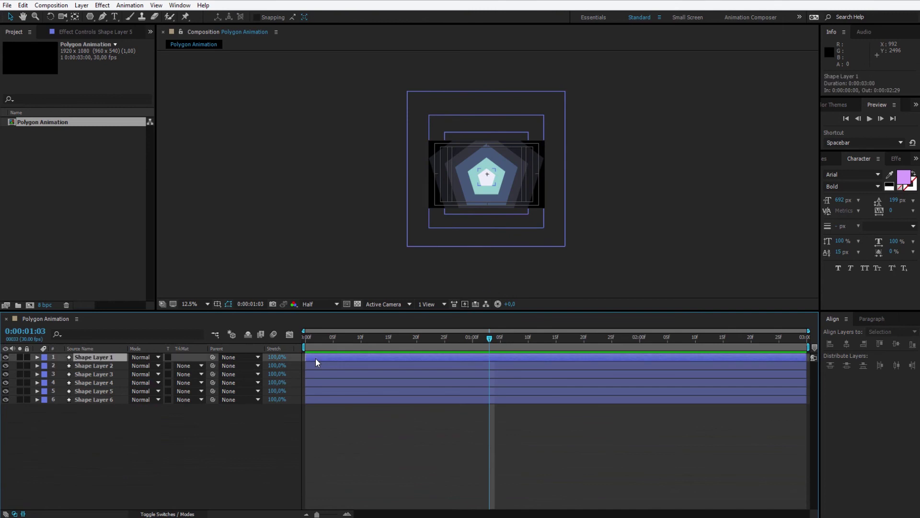
pyautogui.keyDown('shift'); pyautogui.click(311, 396); pyautogui.keyUp('shift')
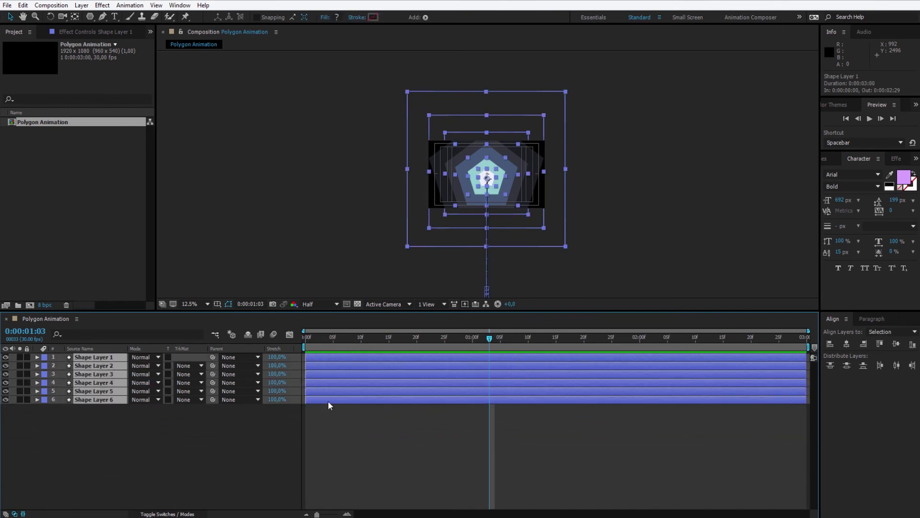
pyautogui.keyDown('ctrl'); pyautogui.click(328, 401); pyautogui.keyUp('ctrl')
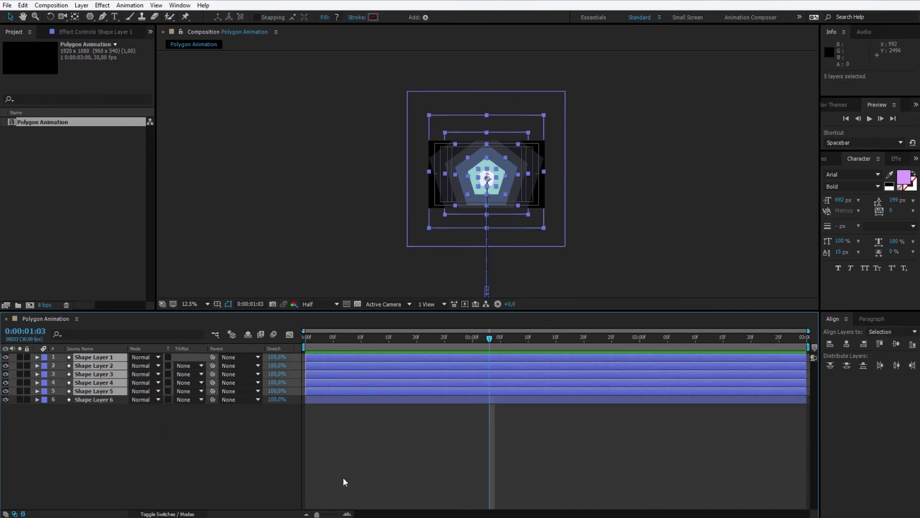
pyautogui.hotkey('alt', 'pagedown')
pyautogui.hotkey('alt', 'pagedown')
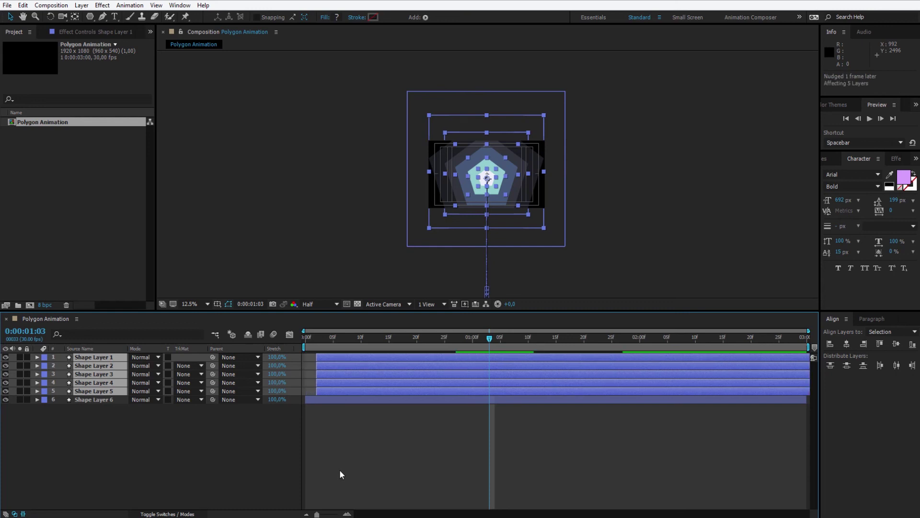
pyautogui.hotkey('alt', 'pagedown')
pyautogui.hotkey('ctrl', 'z')
# Step: Cascade layers 1–4, then 1–3, then 1–2 each a further frame later, dropping the bottom layer each round
pyautogui.keyDown('ctrl'); pyautogui.click(329, 395); pyautogui.keyUp('ctrl')
pyautogui.keyDown('ctrl'); pyautogui.click(329, 397); pyautogui.keyUp('ctrl')
pyautogui.keyDown('ctrl'); pyautogui.click(331, 393); pyautogui.keyUp('ctrl')
pyautogui.hotkey('alt', 'pagedown')
pyautogui.hotkey('alt', 'pagedown')
pyautogui.keyDown('ctrl'); pyautogui.click(353, 381); pyautogui.keyUp('ctrl')
pyautogui.hotkey('alt', 'pagedown')
pyautogui.hotkey('alt', 'pagedown')
pyautogui.keyDown('ctrl'); pyautogui.click(356, 378); pyautogui.keyUp('ctrl')
pyautogui.hotkey('alt', 'pagedown')
pyautogui.hotkey('alt', 'pagedown')
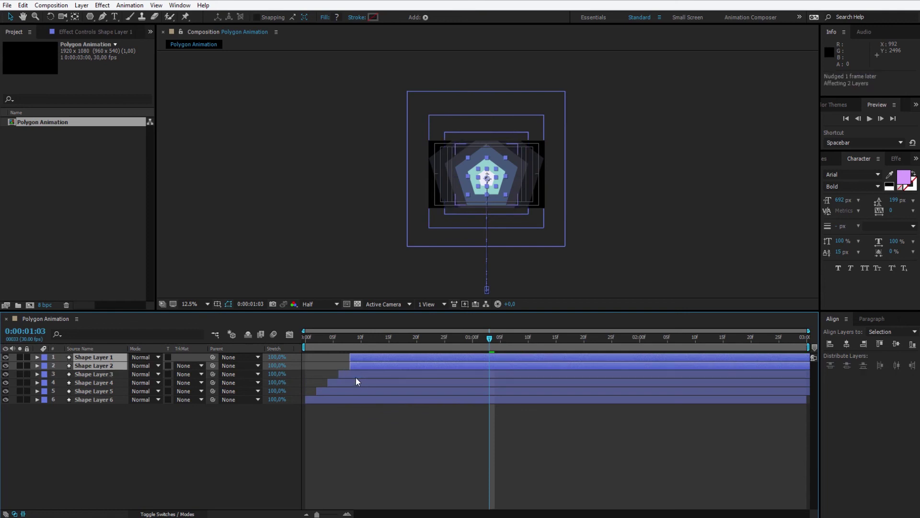
pyautogui.keyDown('ctrl'); pyautogui.click(365, 369); pyautogui.keyUp('ctrl')
pyautogui.hotkey('alt', 'pagedown')
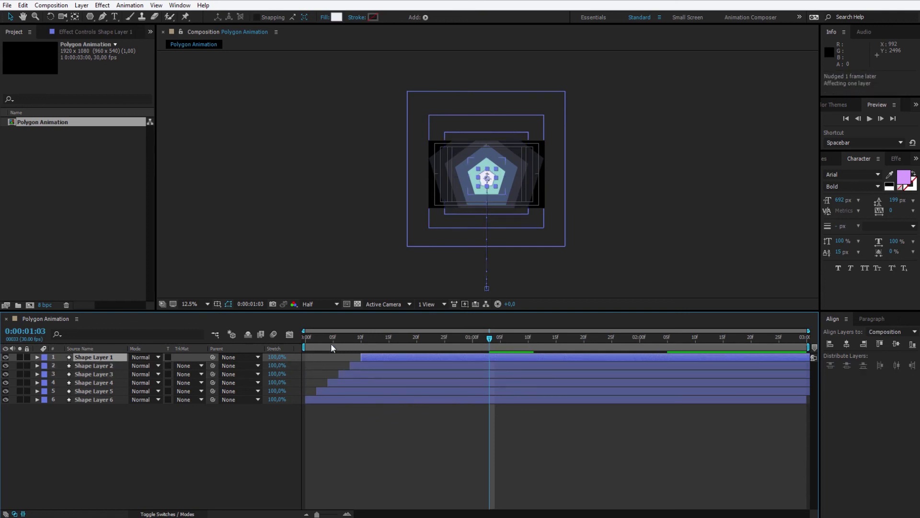
# Step: Return to the start of the comp and preview the staggered pentagon animation
pyautogui.click(303, 338)
pyautogui.press('space')
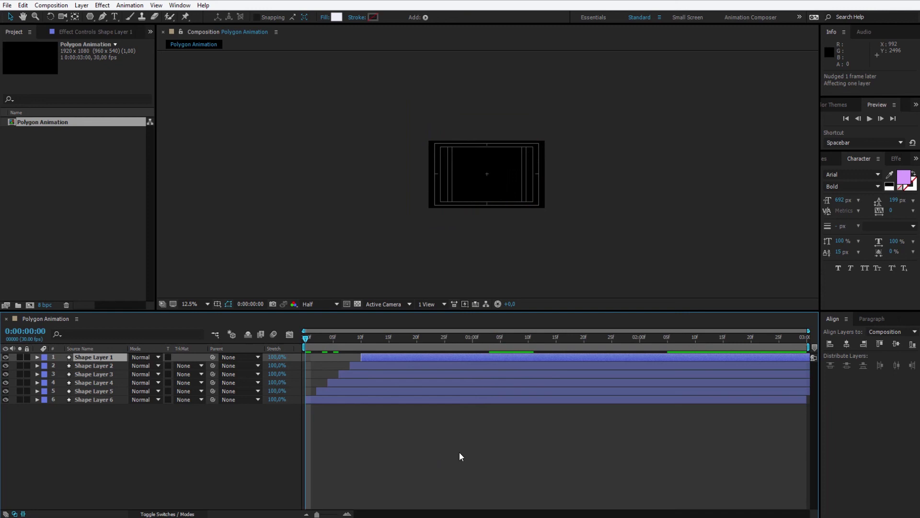
pyautogui.press('space')
pyautogui.press('.')
pyautogui.press('KP_6')
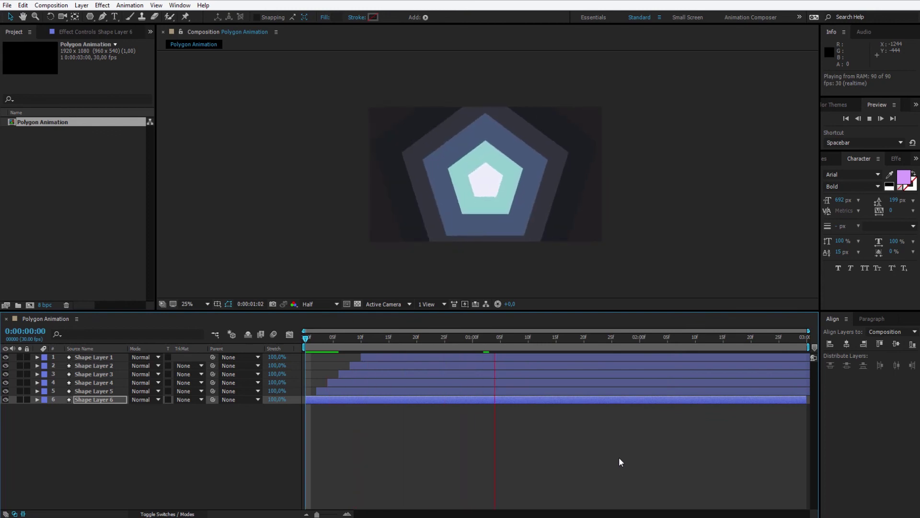
# Step: Lower the brightness of Shape Layer 6's fill from 1C1D21 to 141518
pyautogui.click(337, 17)
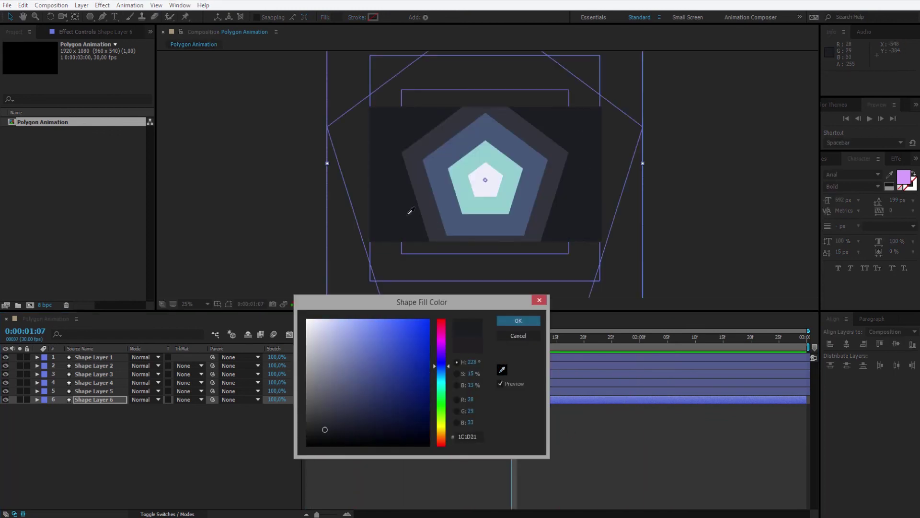
pyautogui.moveTo(475, 385); pyautogui.dragTo(462, 384)
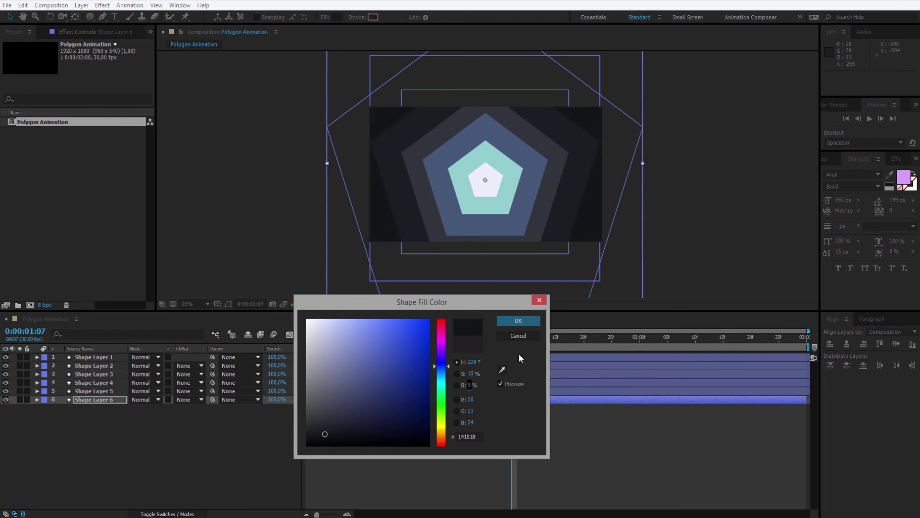